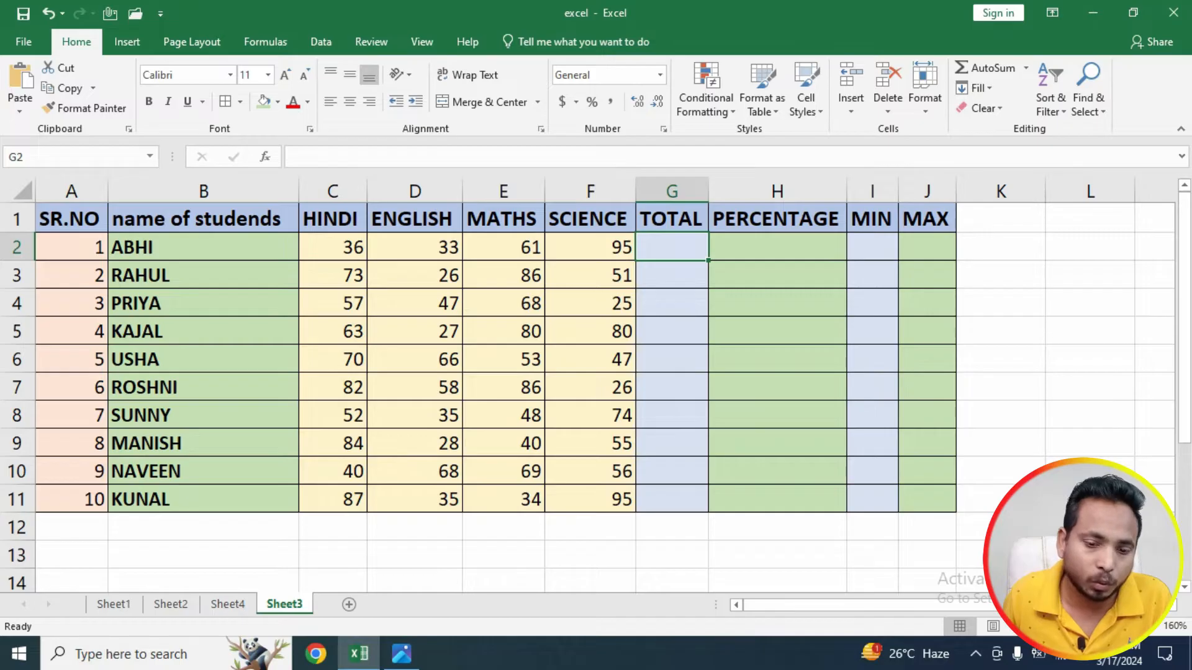
key("Down")
key("Down")
key("Up")
key("Up")
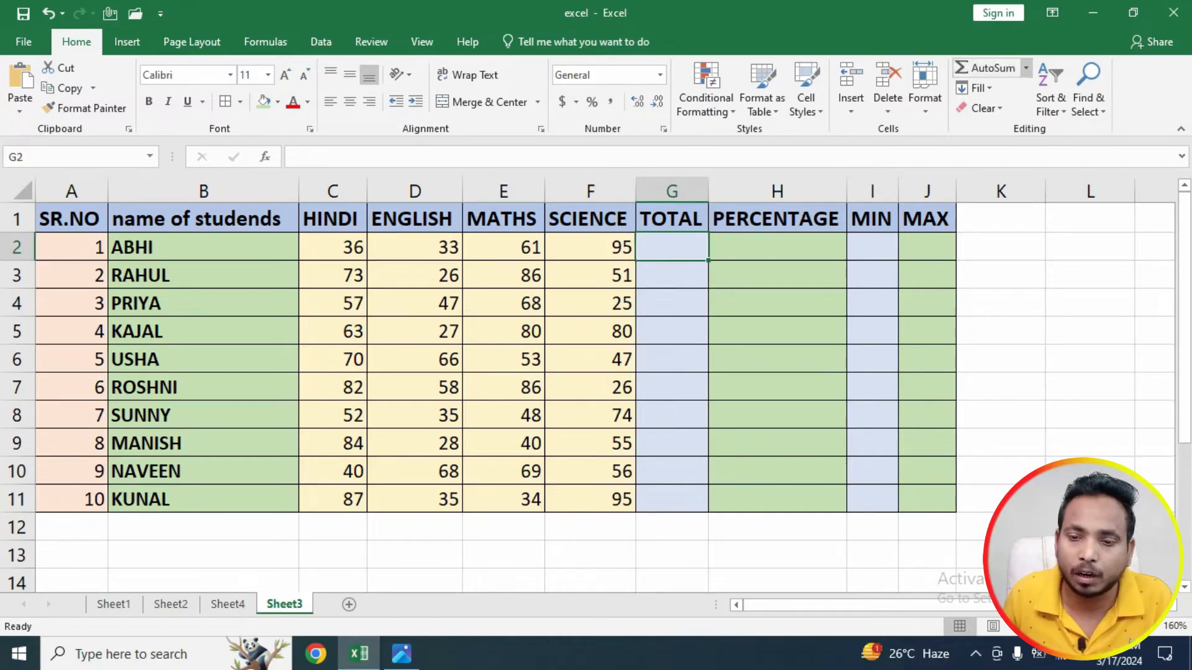
left_click(1025, 67)
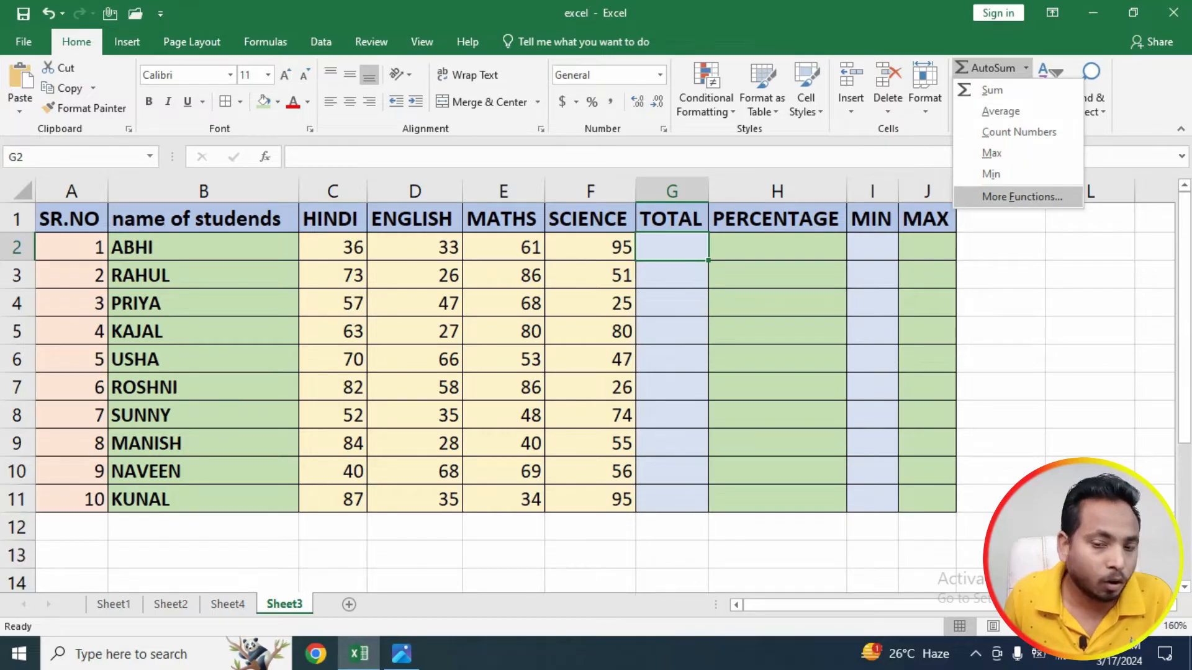
left_click(1022, 196)
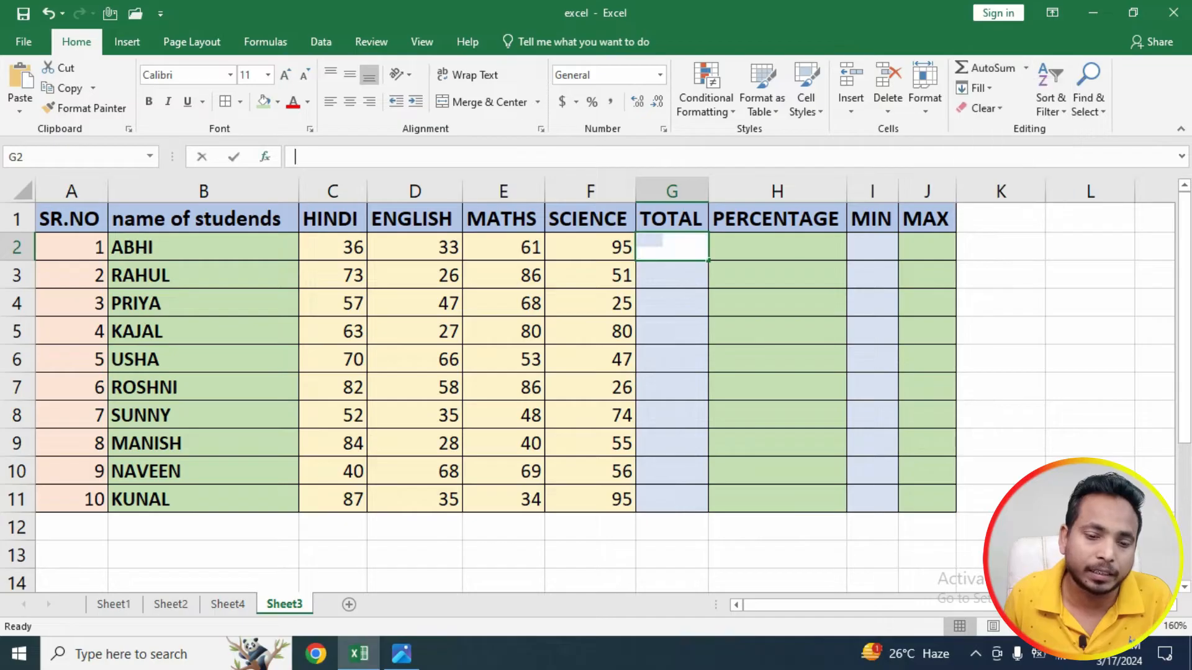
left_click_drag(652, 325, 899, 239)
key("BackSpace")
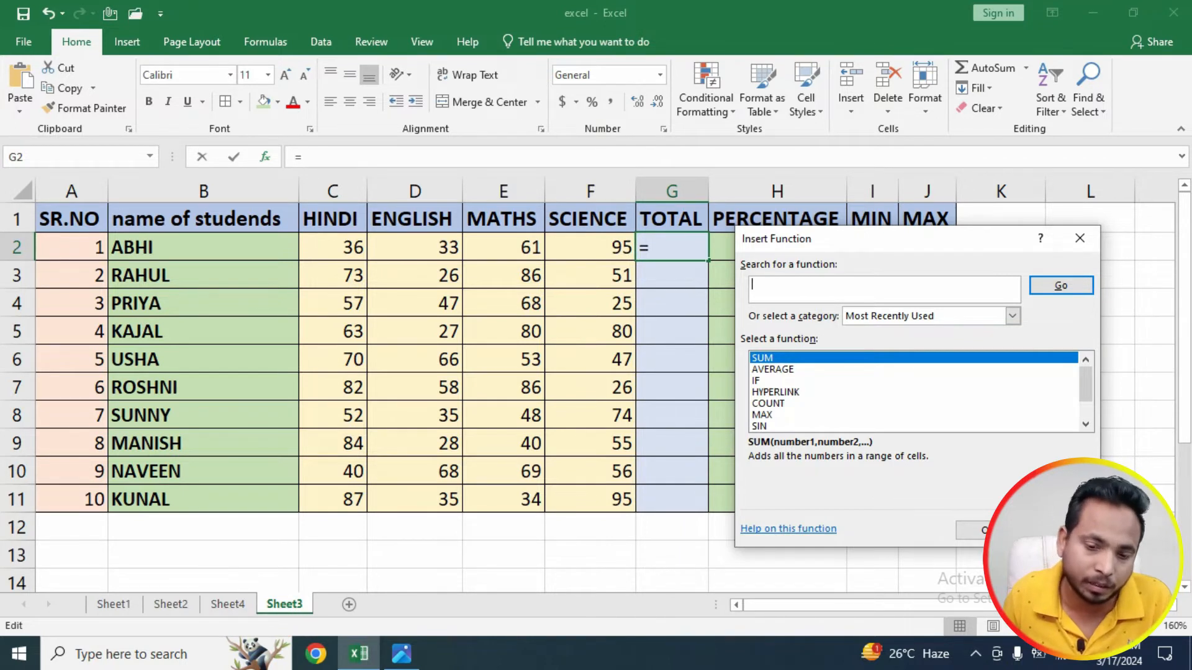
left_click(1079, 239)
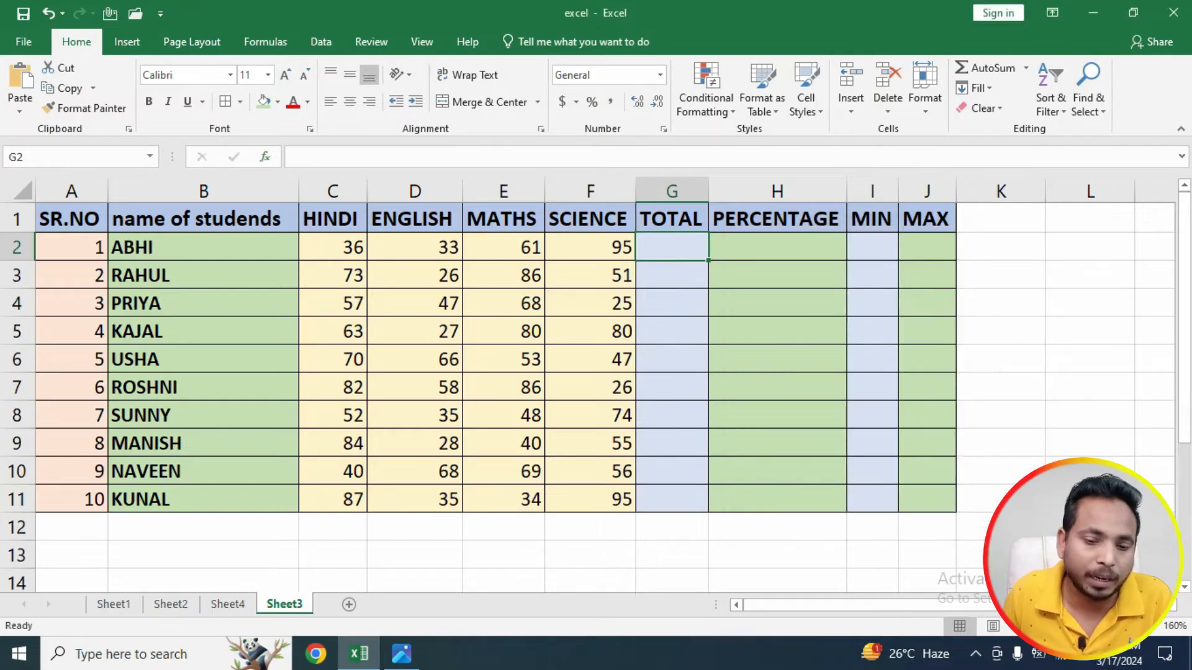
Step: Highlight the first student's four subject marks in C2:F2 and return to the TOTAL cell G2
left_click(672, 304)
left_click(672, 247)
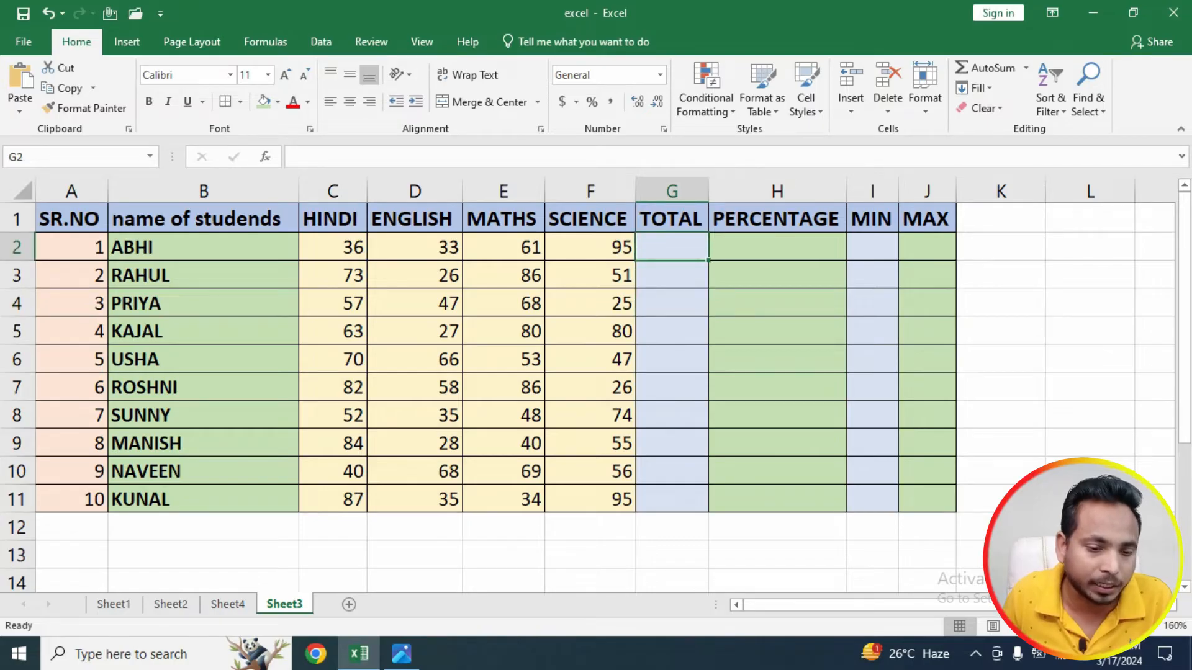
left_click_drag(333, 247, 591, 247)
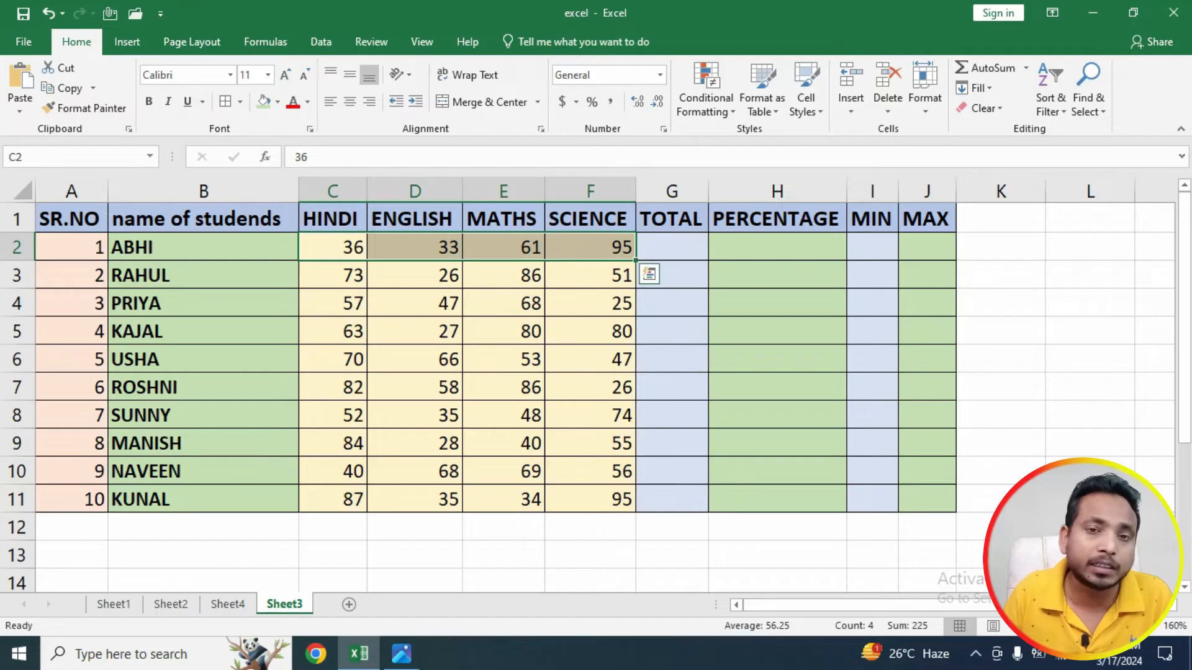
left_click(672, 247)
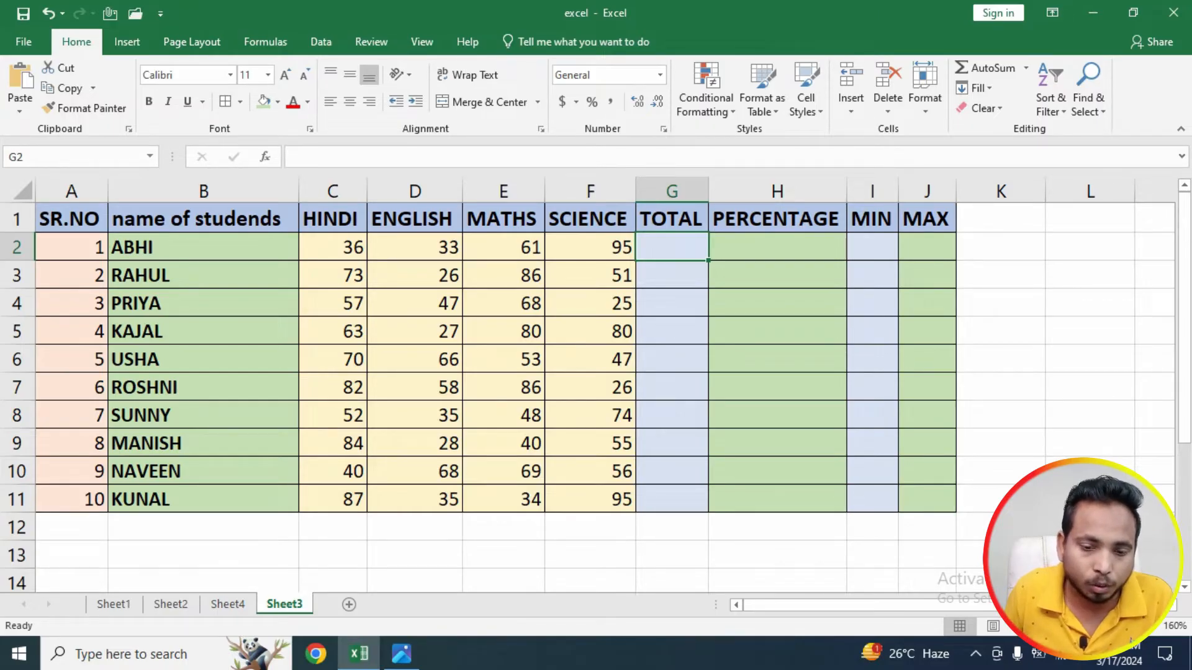
left_click(672, 330)
left_click(671, 247)
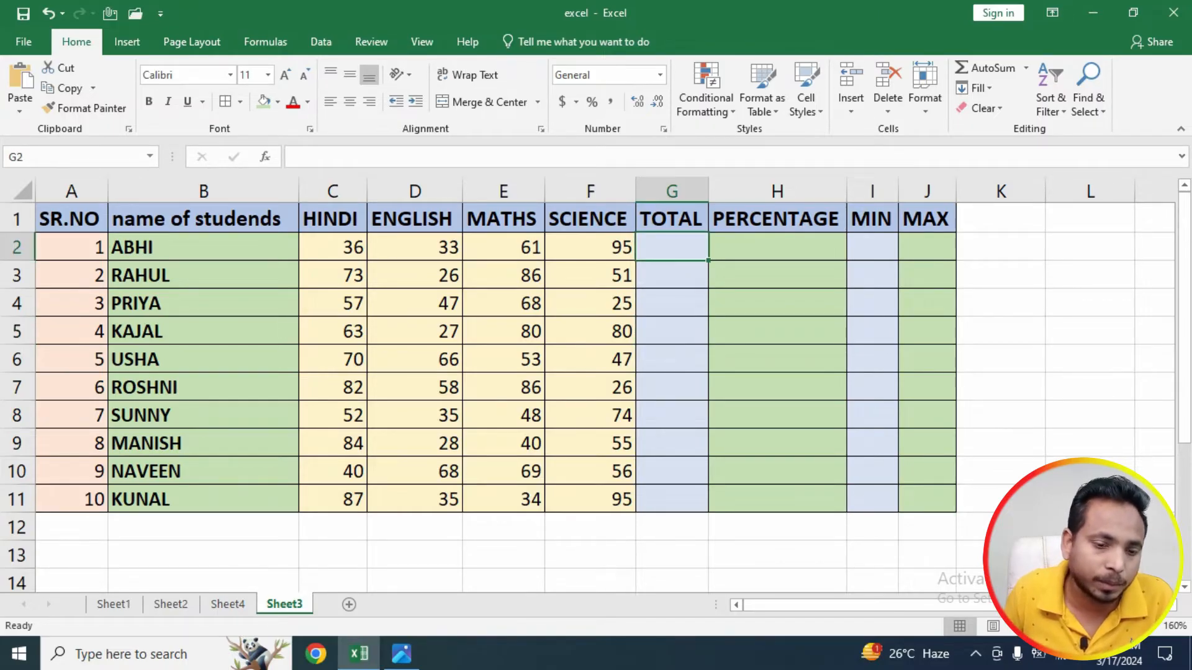
left_click(397, 157)
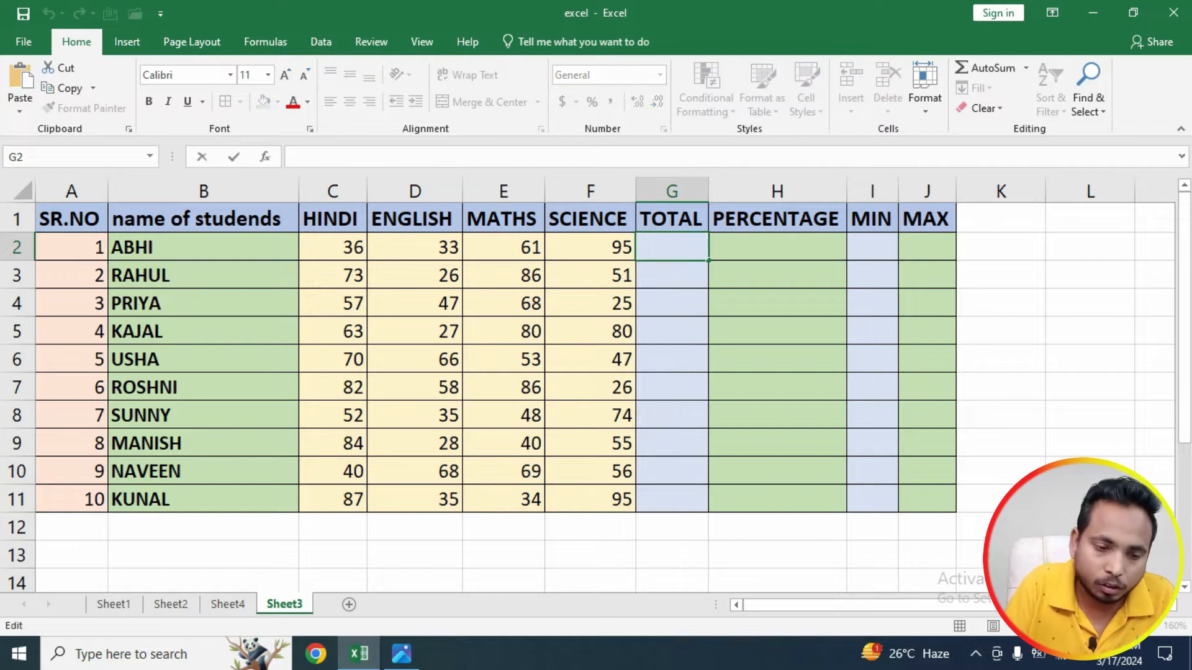
type("=")
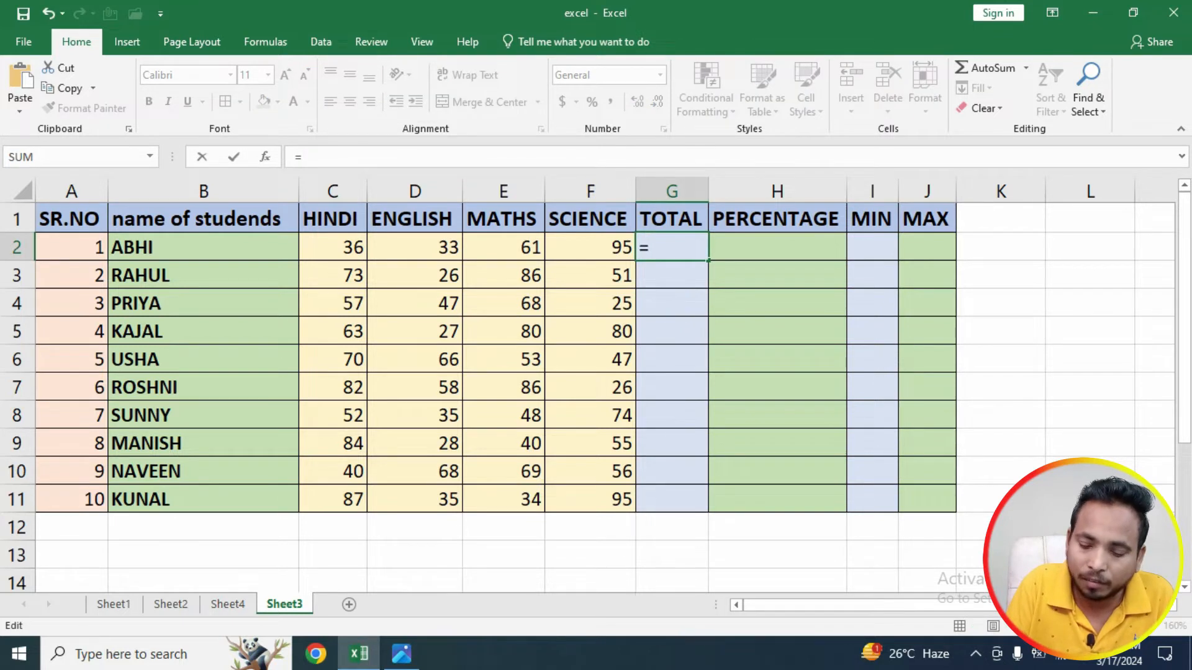
key("BackSpace")
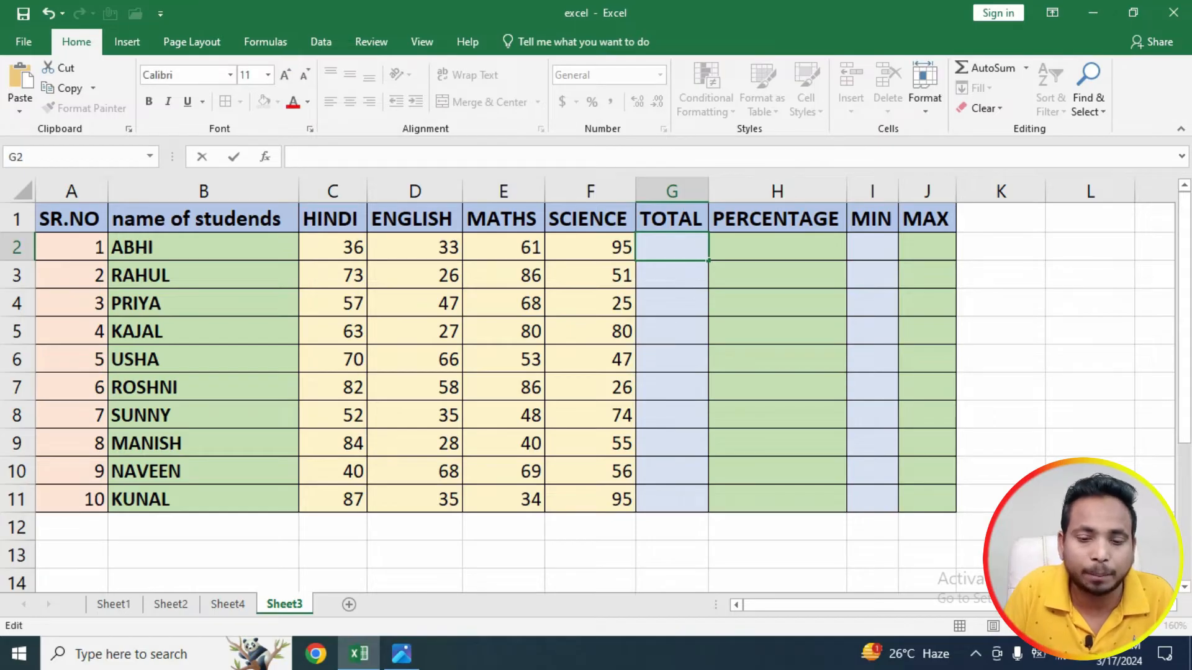
key("Escape")
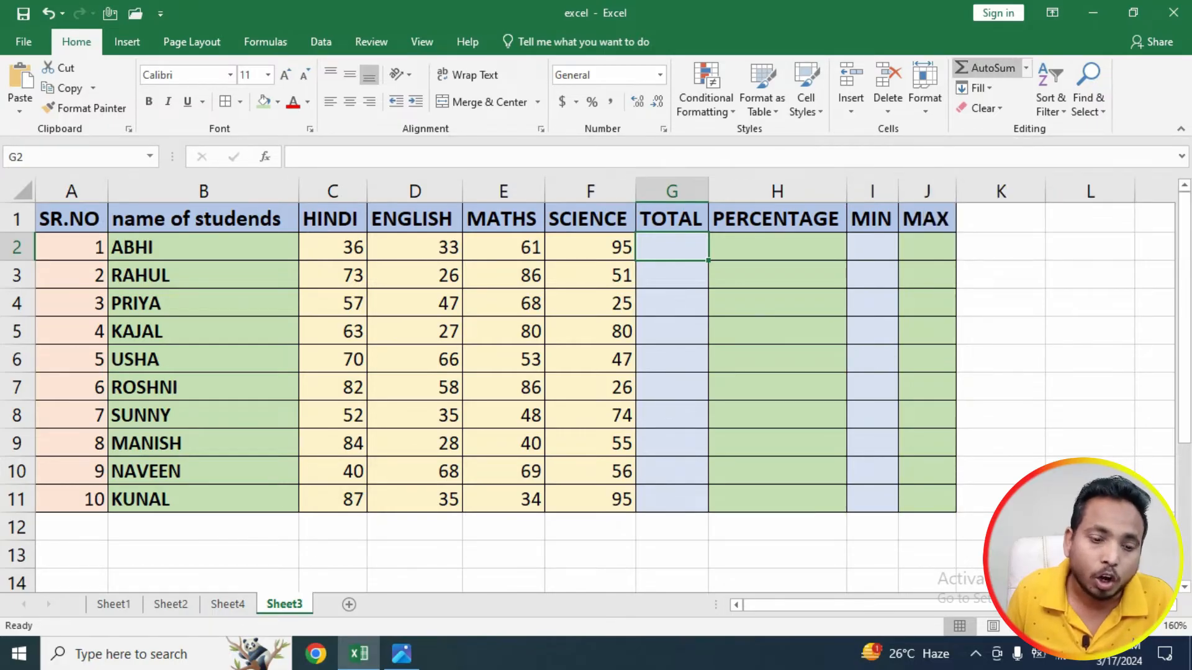
Step: Try an AutoSum in G2 with the range moved to C11:F11, and clear the cell again
left_click(991, 68)
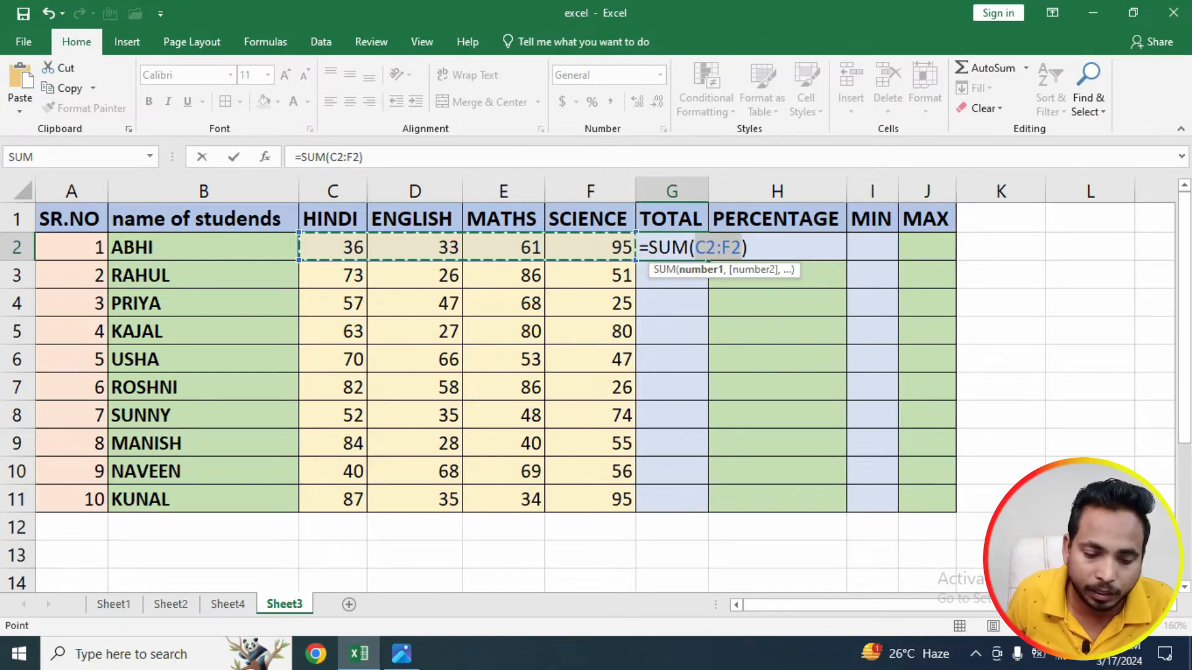
key("ctrl+Down")
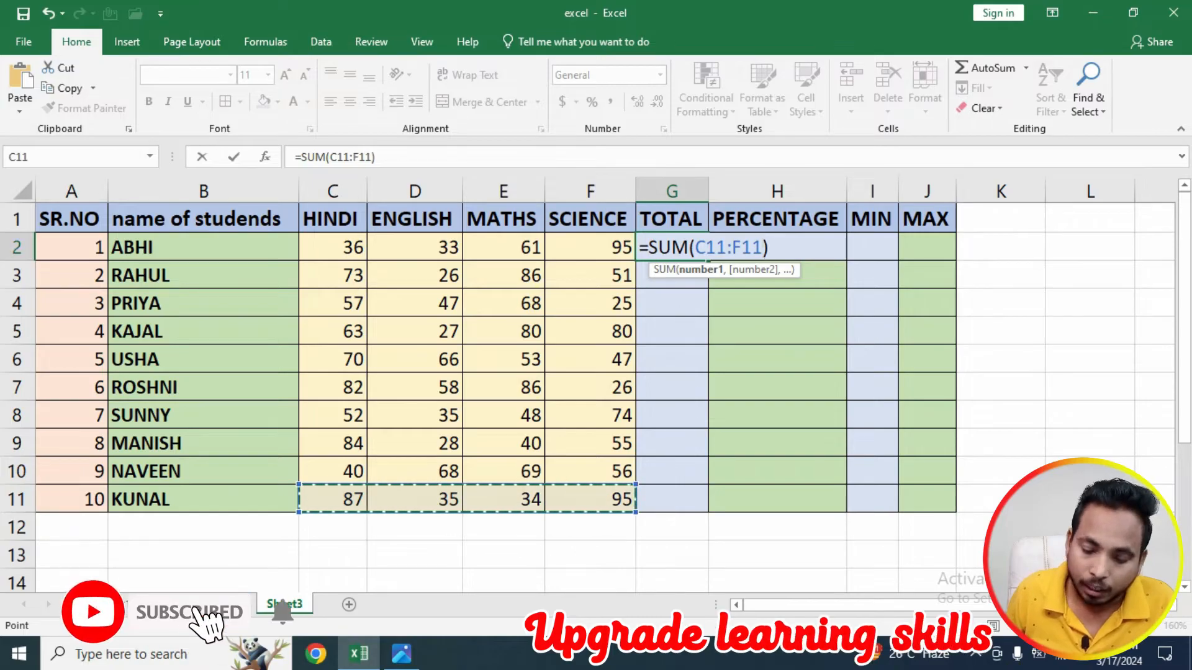
key("Return")
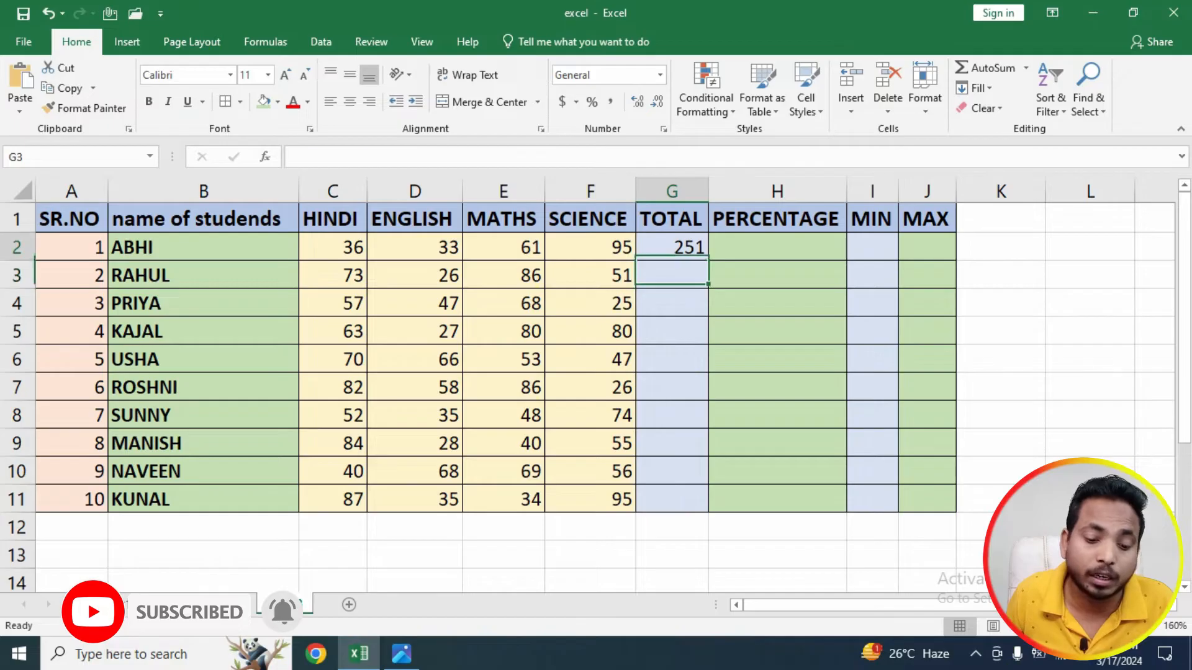
key("Up")
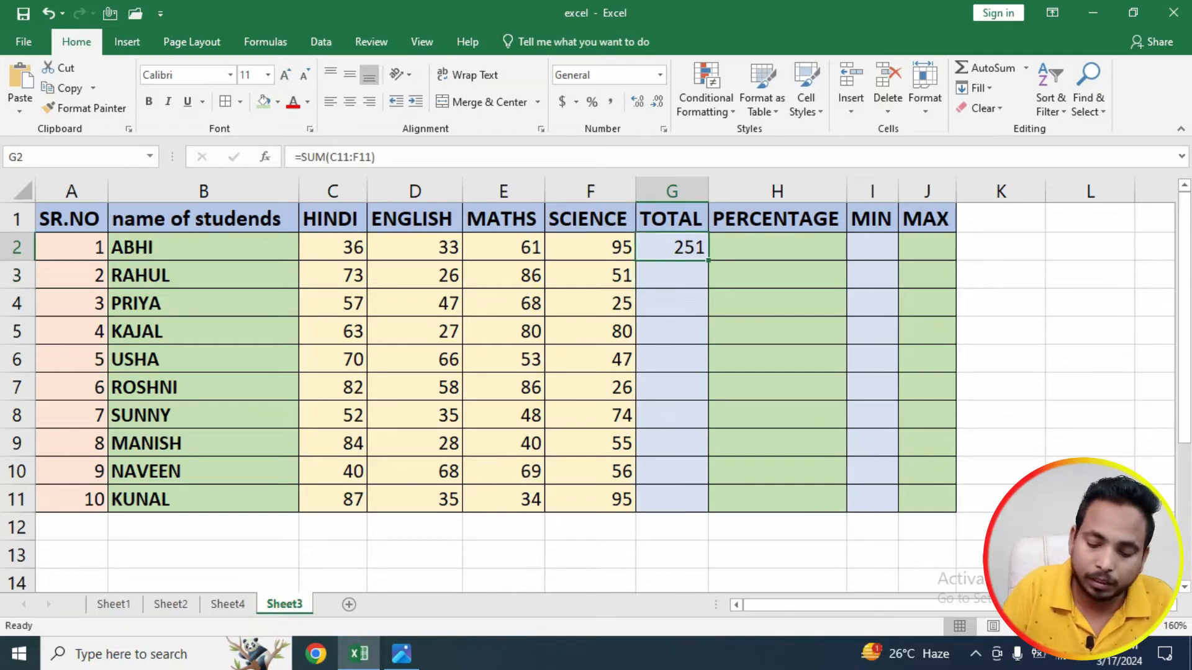
key("Delete")
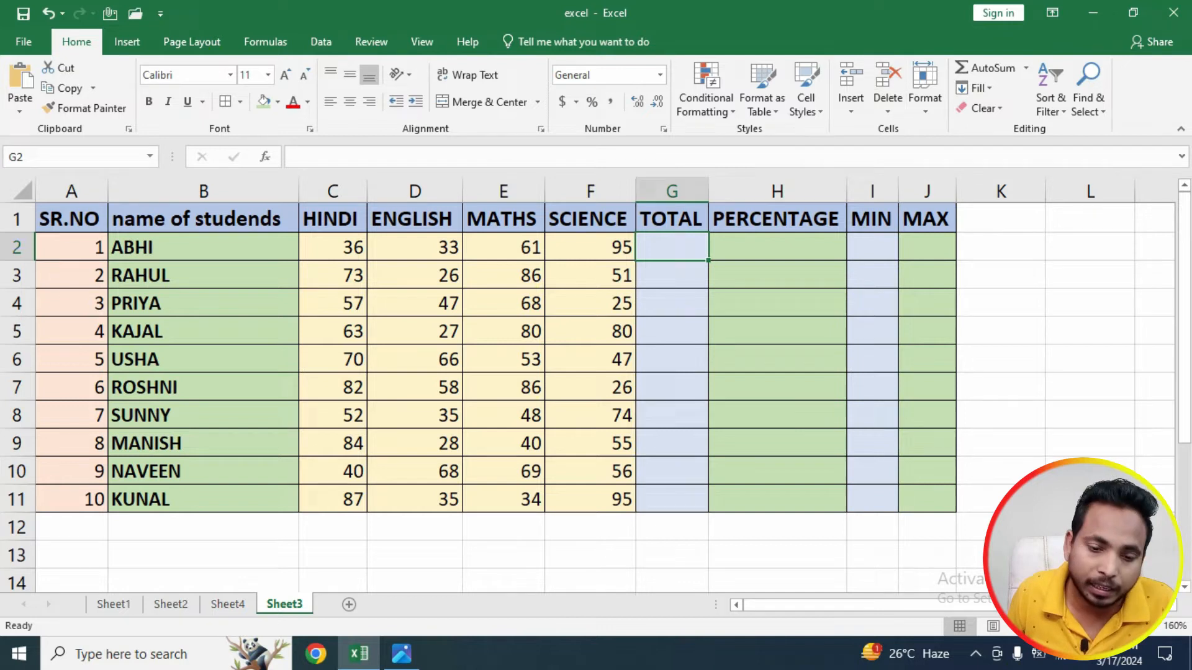
Step: Total the first student's marks in G2 with AutoSum over C2:F2
left_click(992, 67)
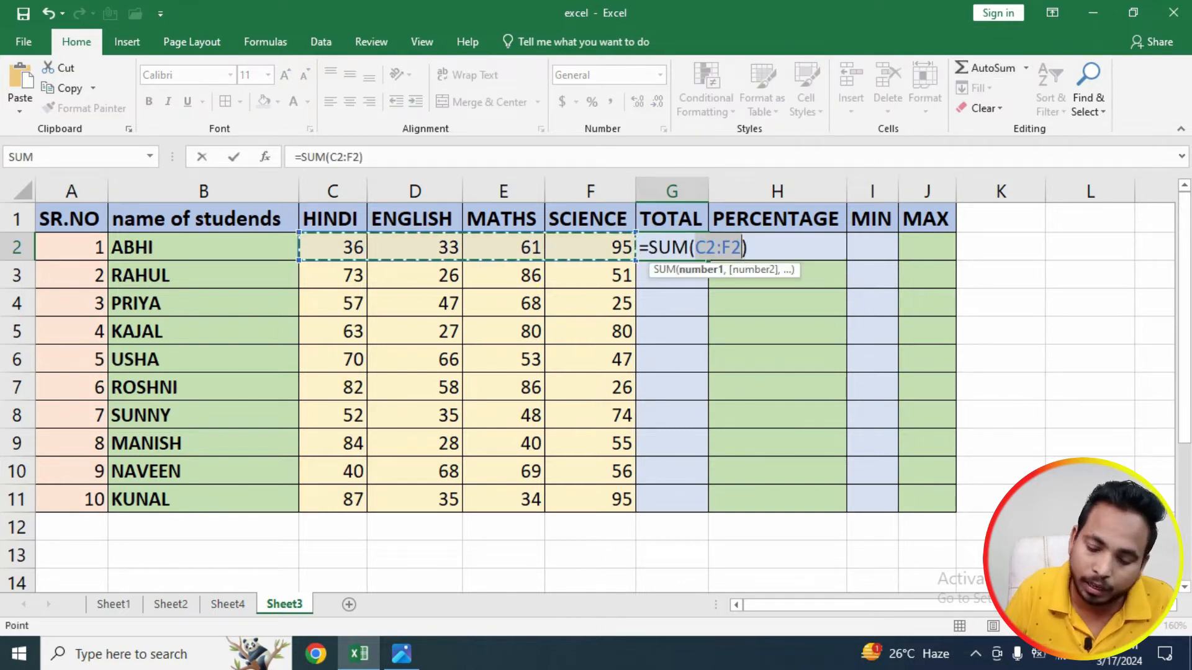
key("Return")
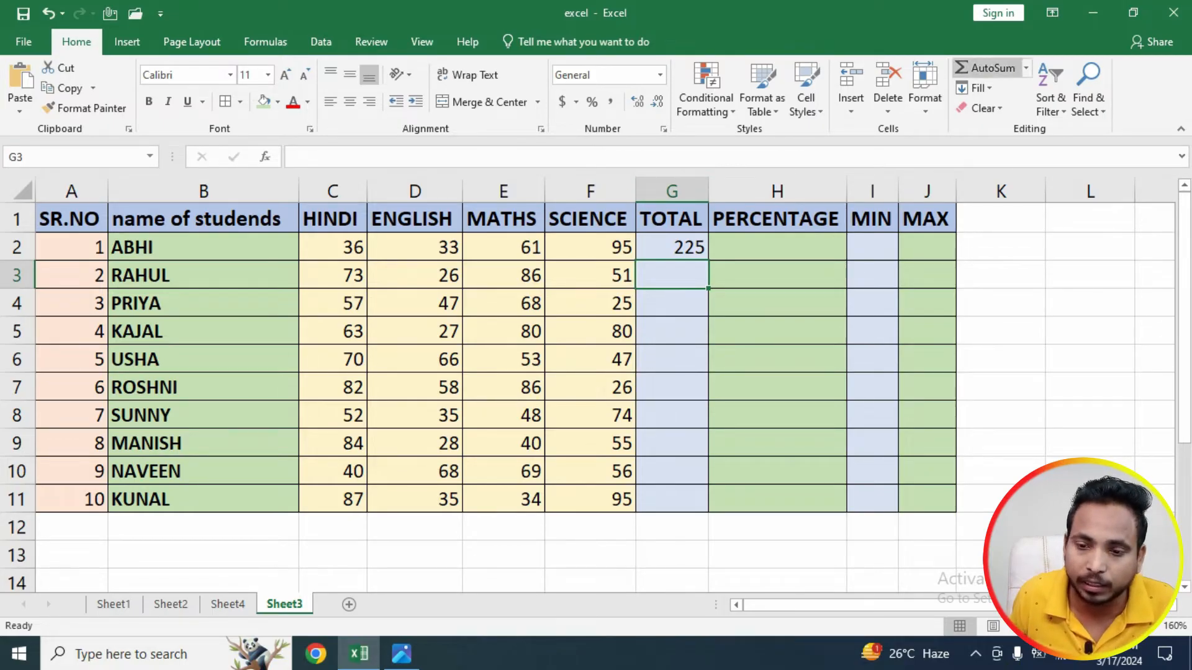
Step: Search the Insert Function dialog for SUM and insert that function in cell G3
left_click(1026, 67)
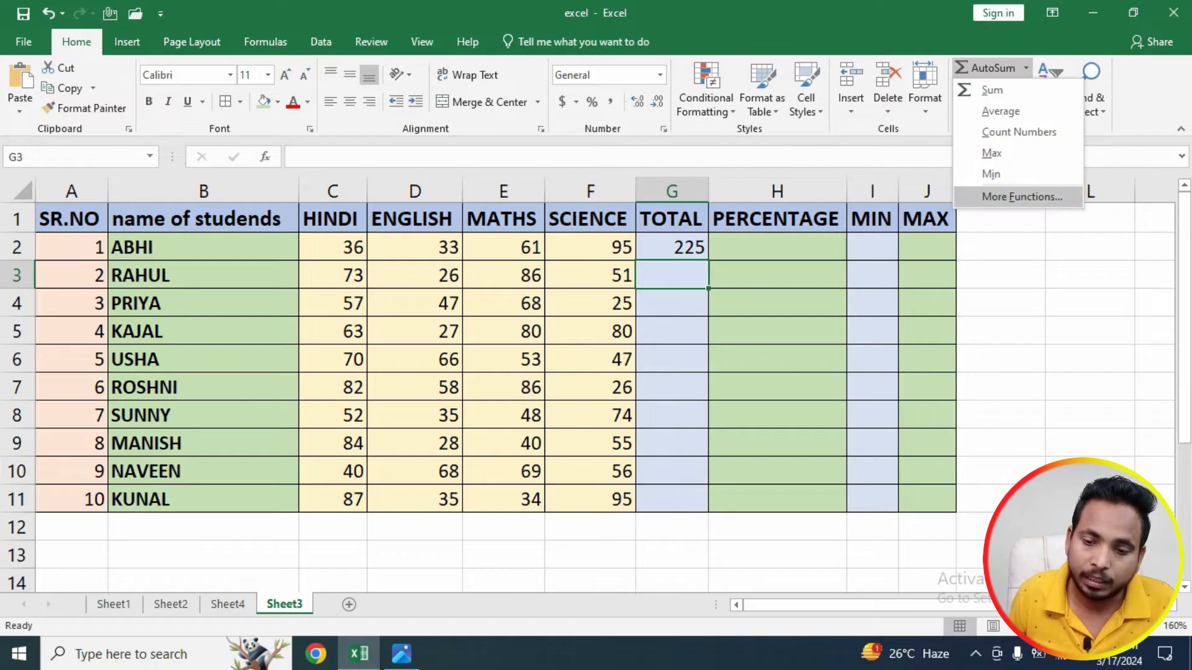
left_click(1022, 197)
left_click_drag(919, 239, 926, 161)
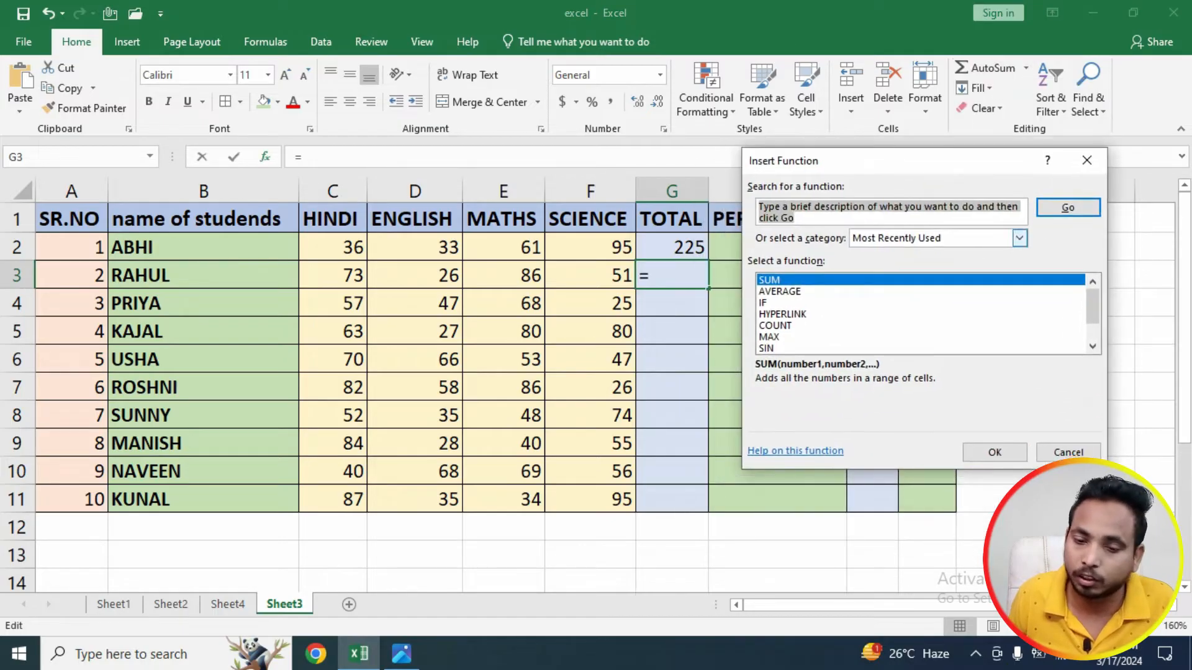
key("BackSpace")
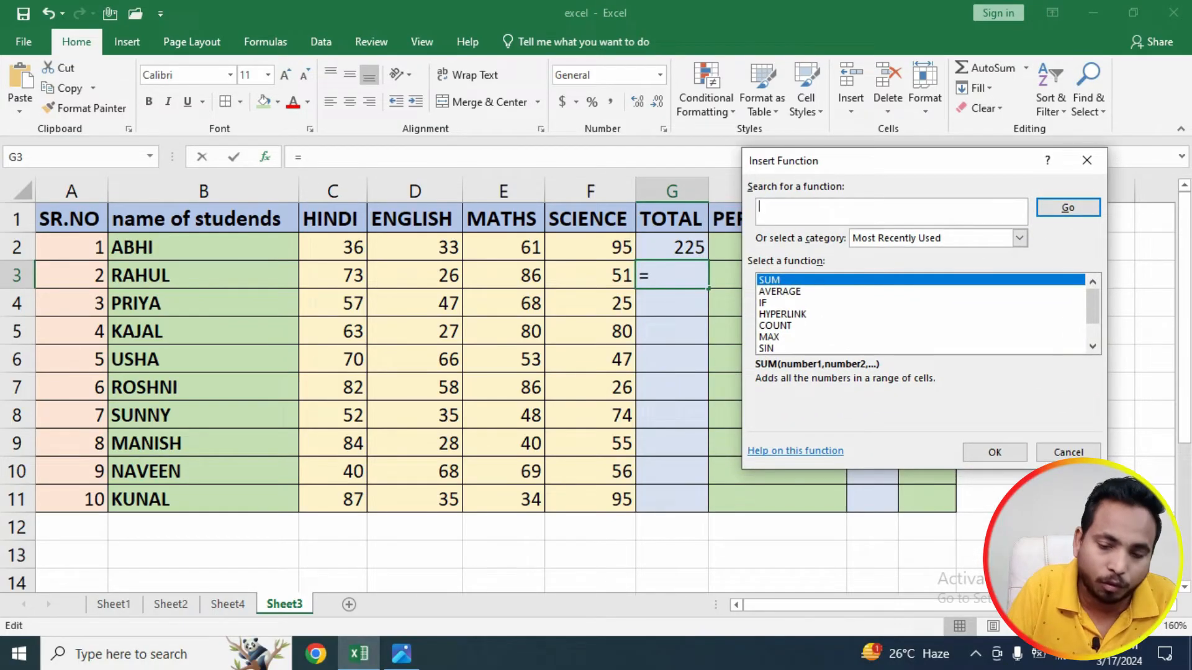
type("SUM")
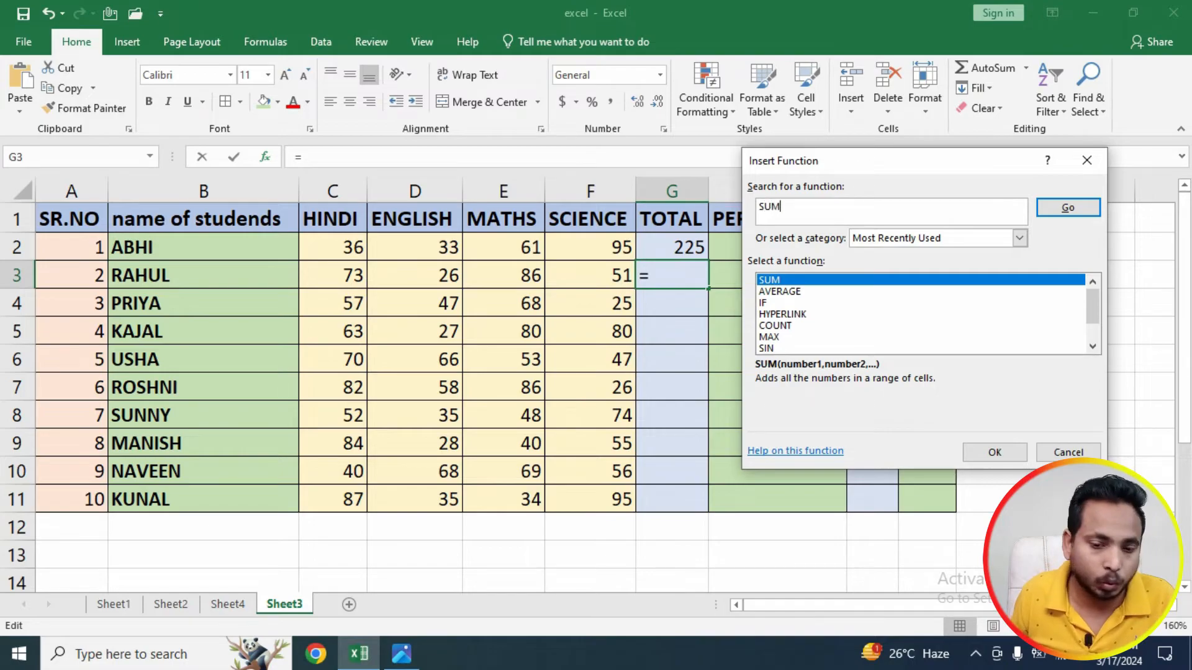
left_click(1068, 207)
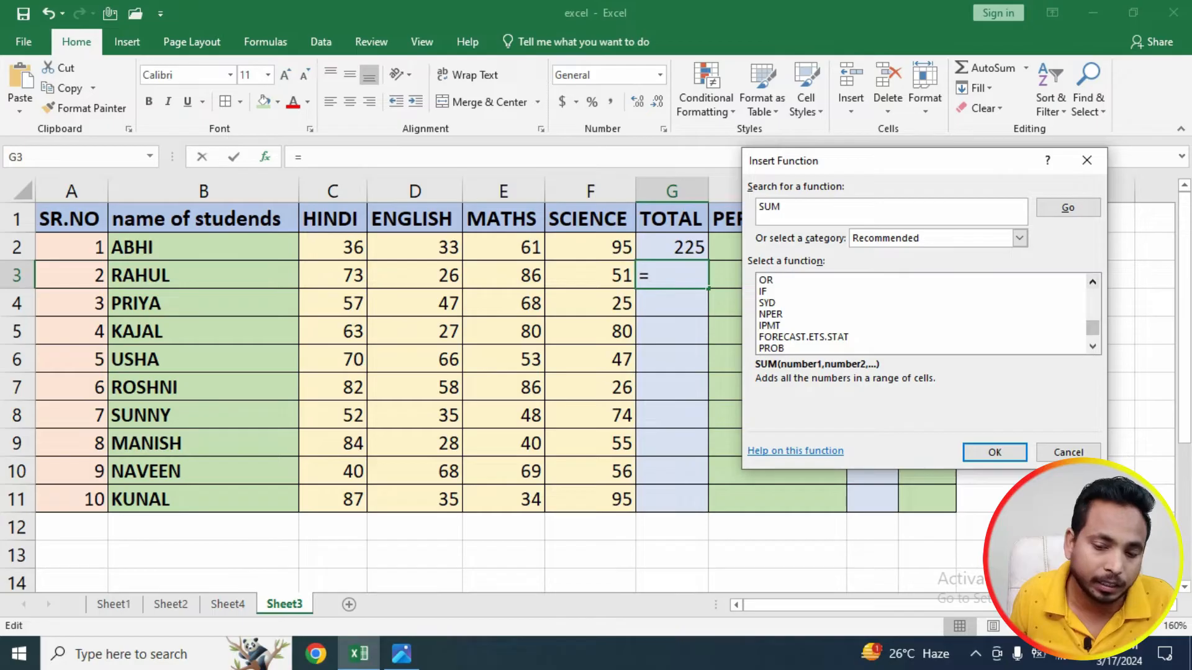
left_click_drag(1092, 328, 1092, 294)
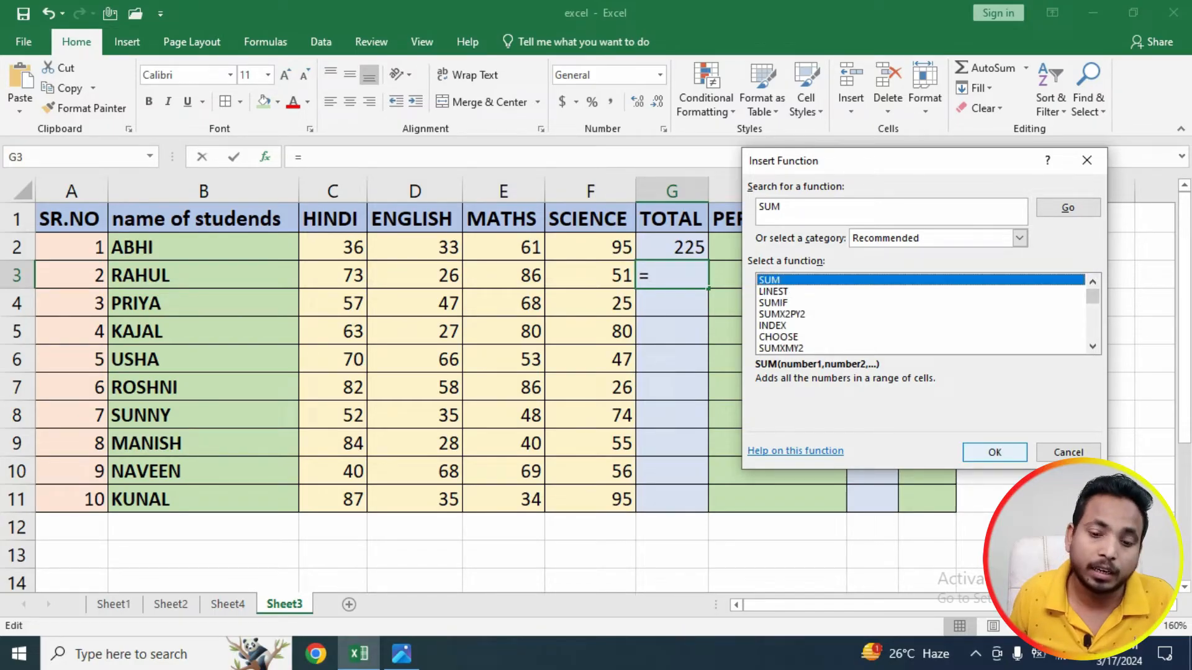
left_click(995, 451)
left_click_drag(807, 174, 231, 300)
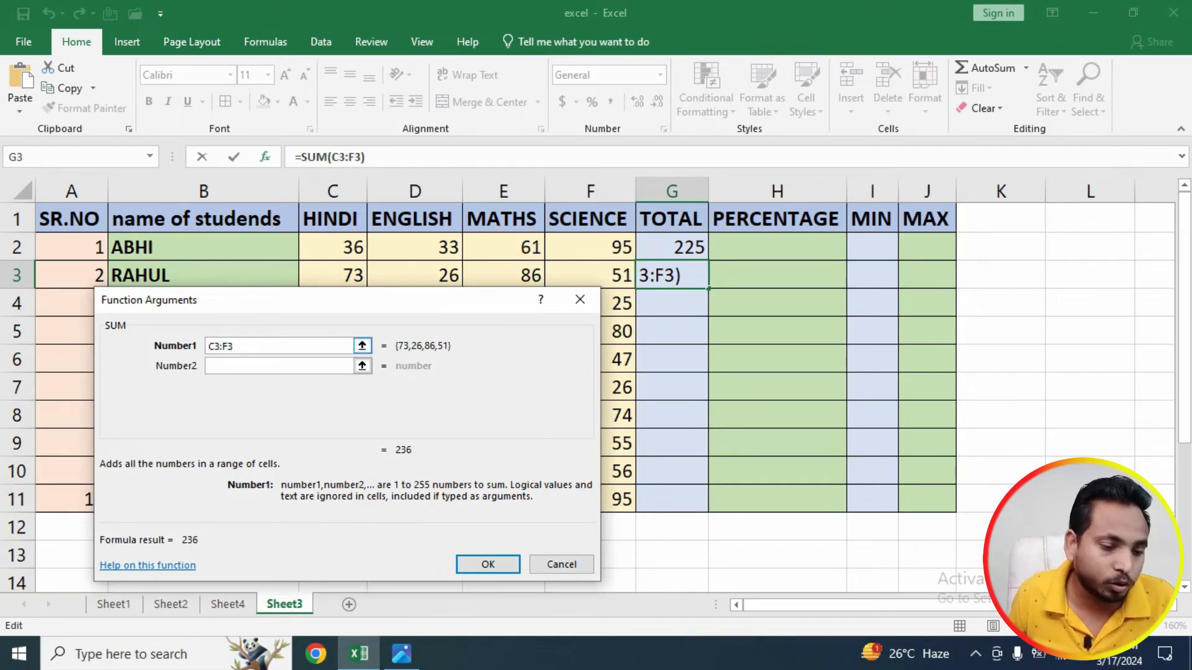
Step: Set the SUM arguments Number1 to Number4 to C2, D2, E2 and F2, and apply the formula in G3
left_click(333, 247)
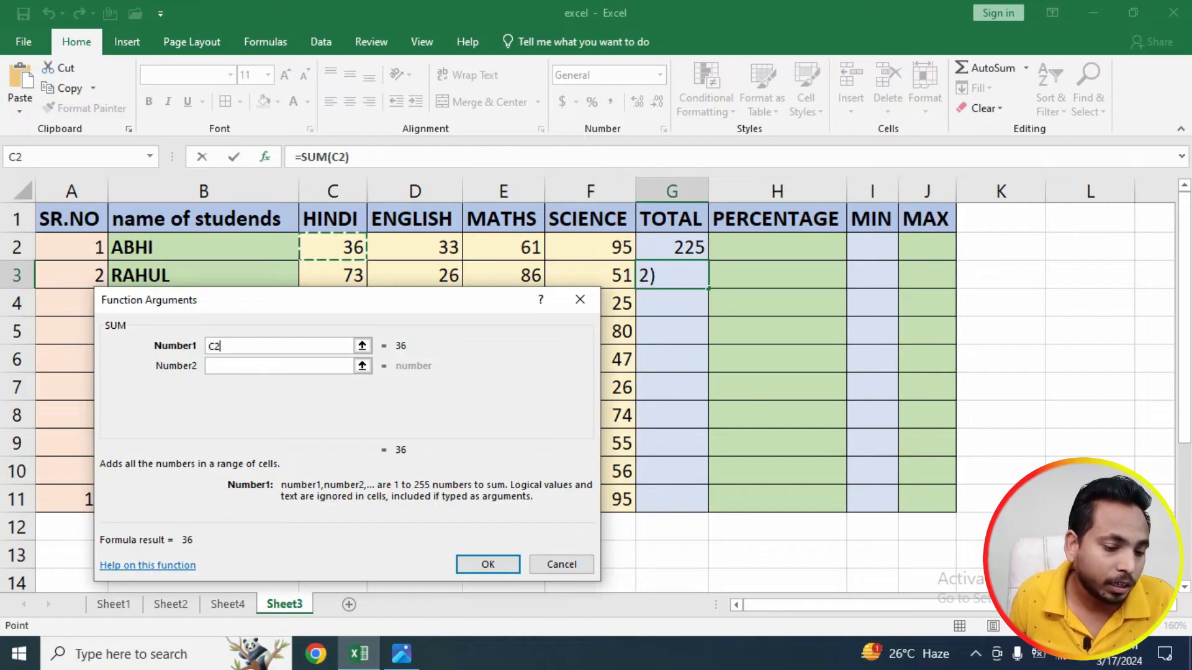
left_click(280, 366)
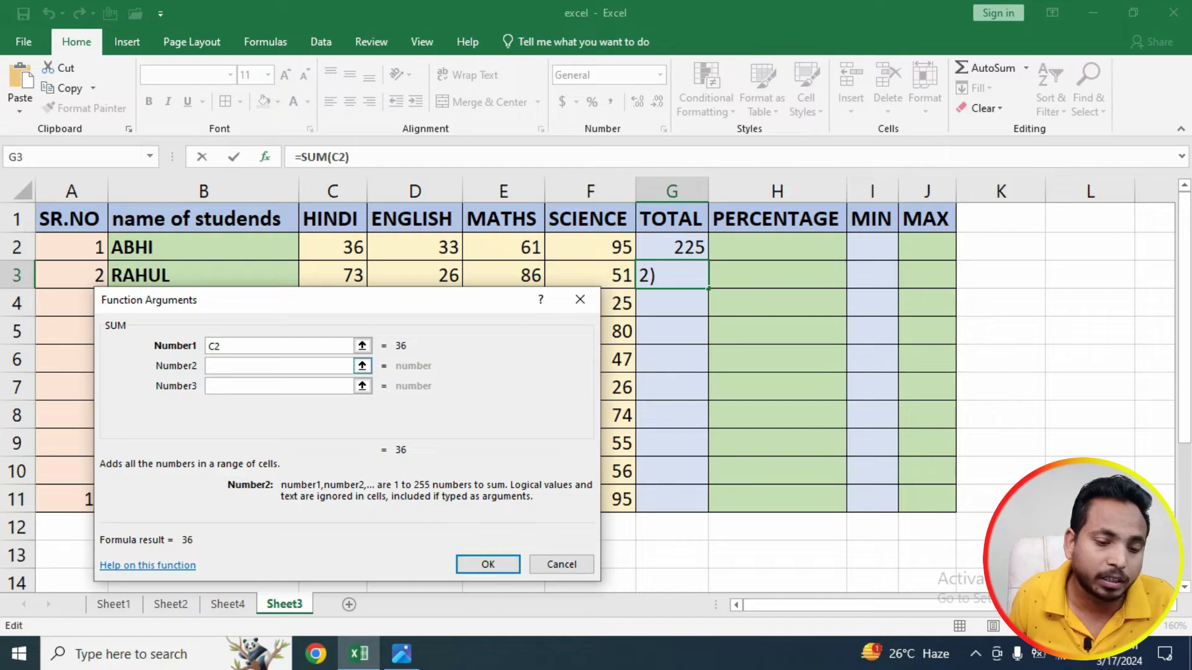
left_click(415, 247)
left_click(347, 385)
left_click(504, 247)
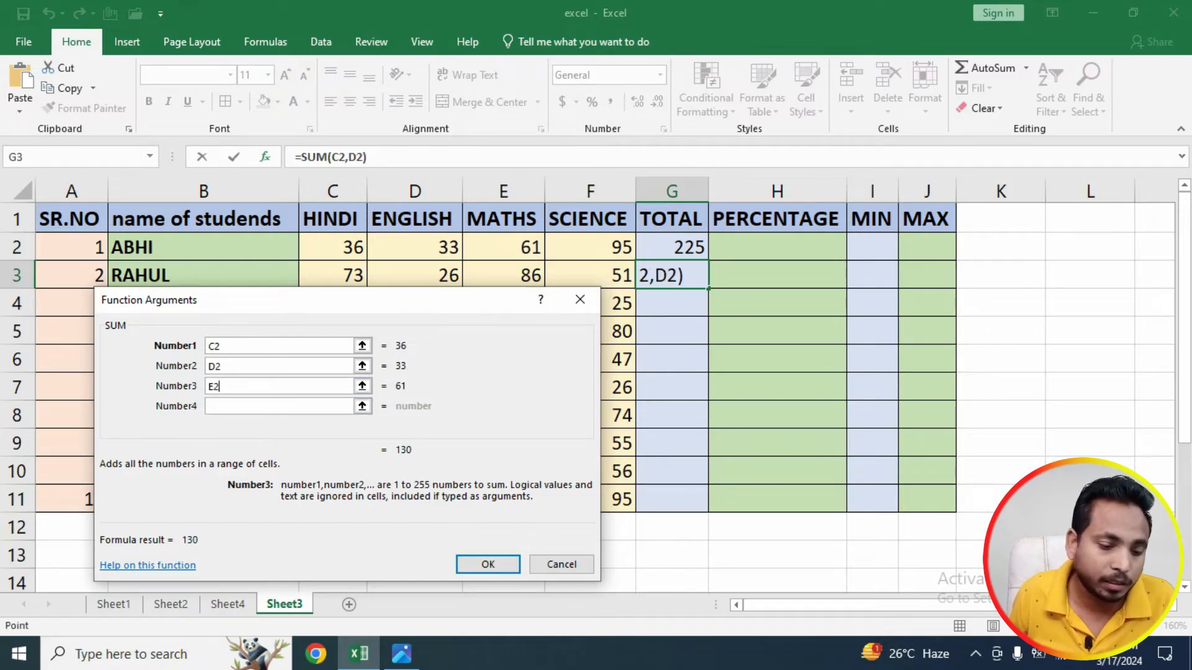
left_click(348, 406)
left_click(590, 247)
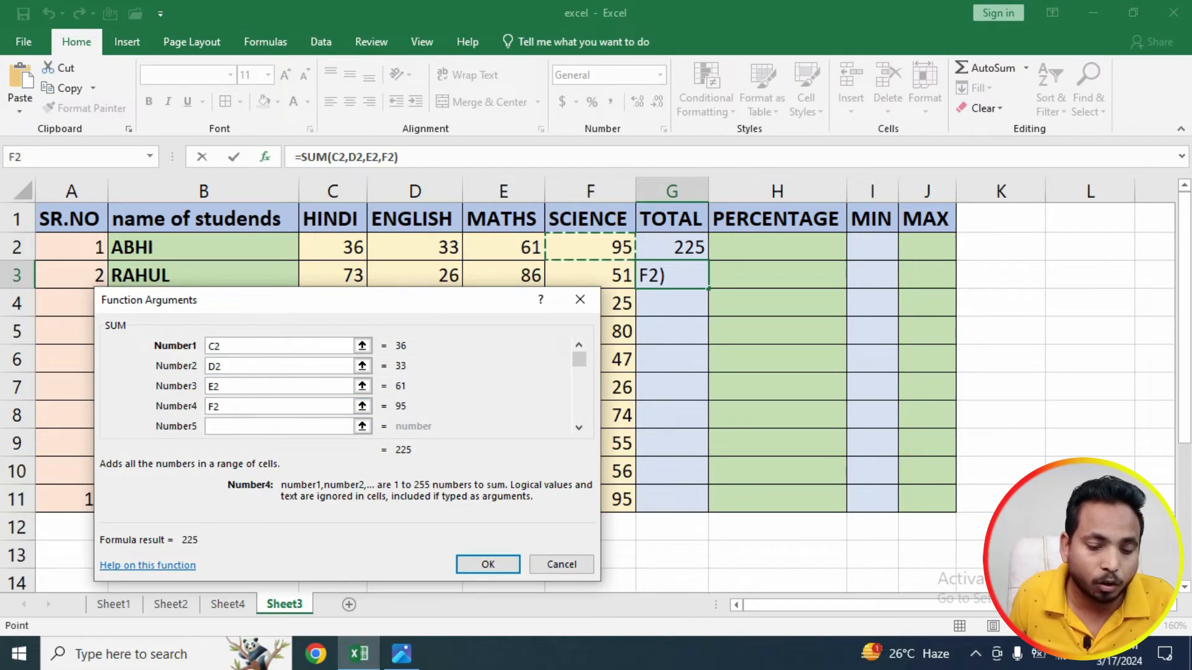
left_click(488, 564)
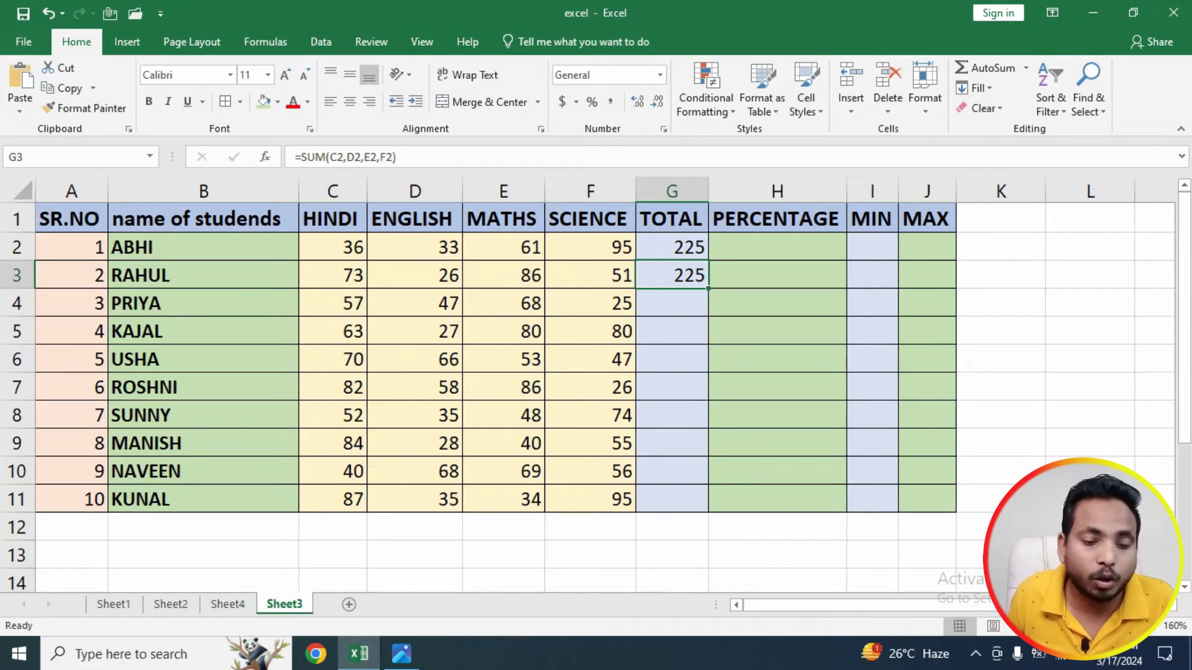
Step: Compare the marks in C2:F2 with the SUM result in G3, and delete the formula from G3
left_click_drag(342, 247, 596, 247)
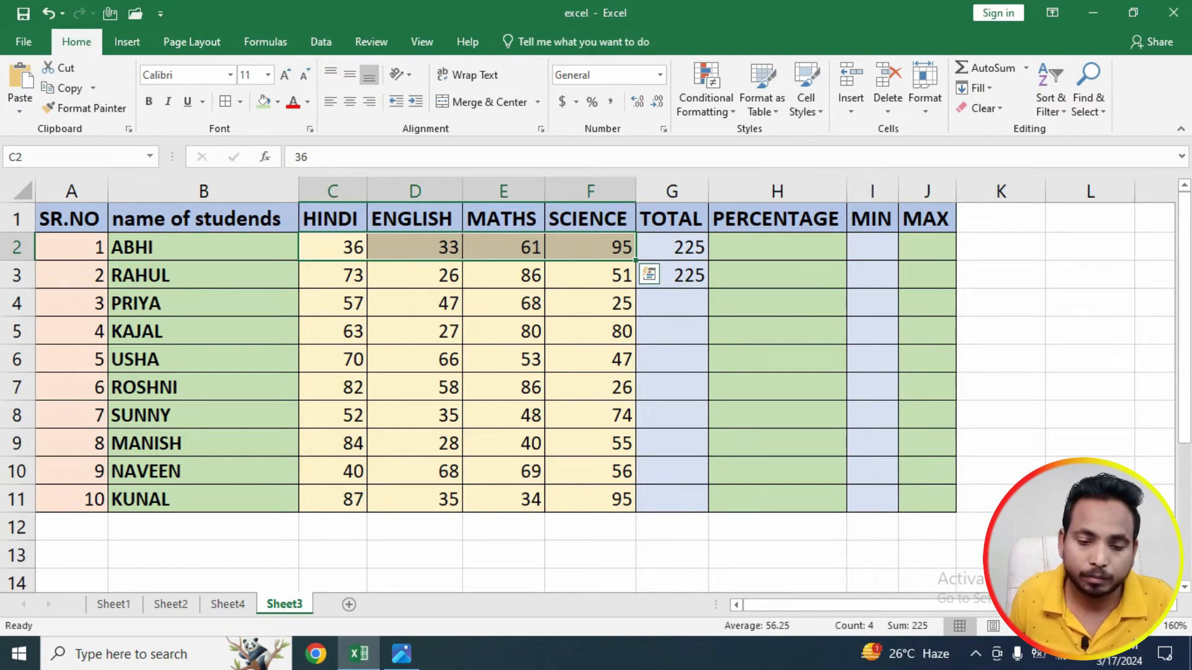
left_click(679, 275)
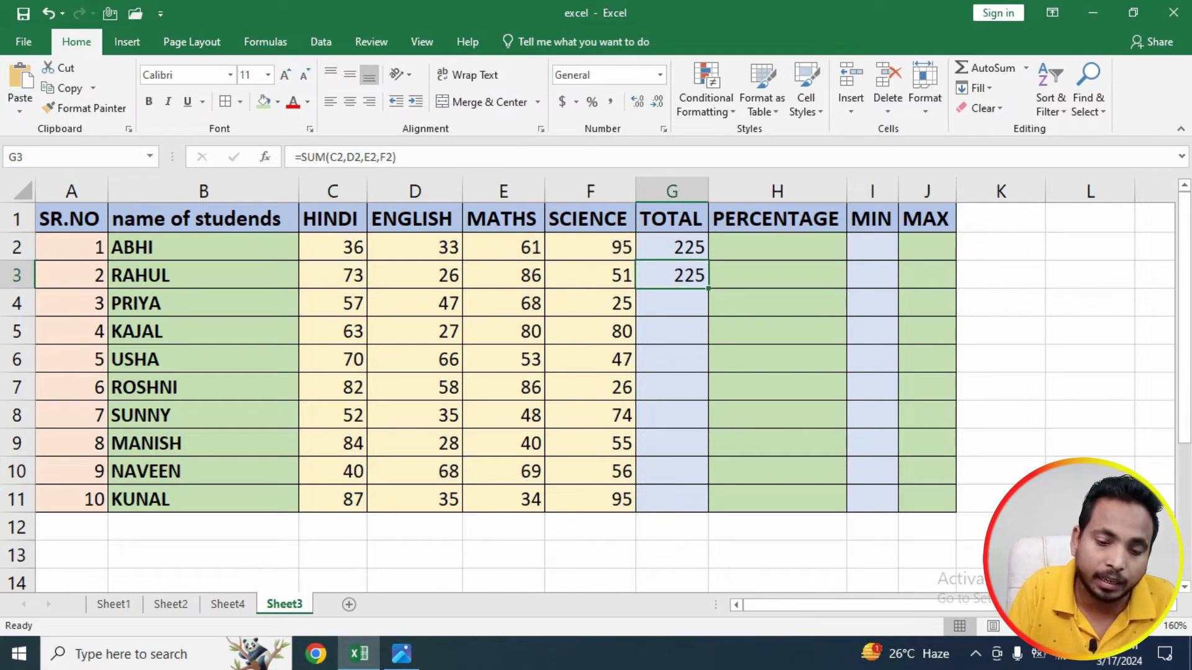
key("Delete")
key("Up")
key("Down")
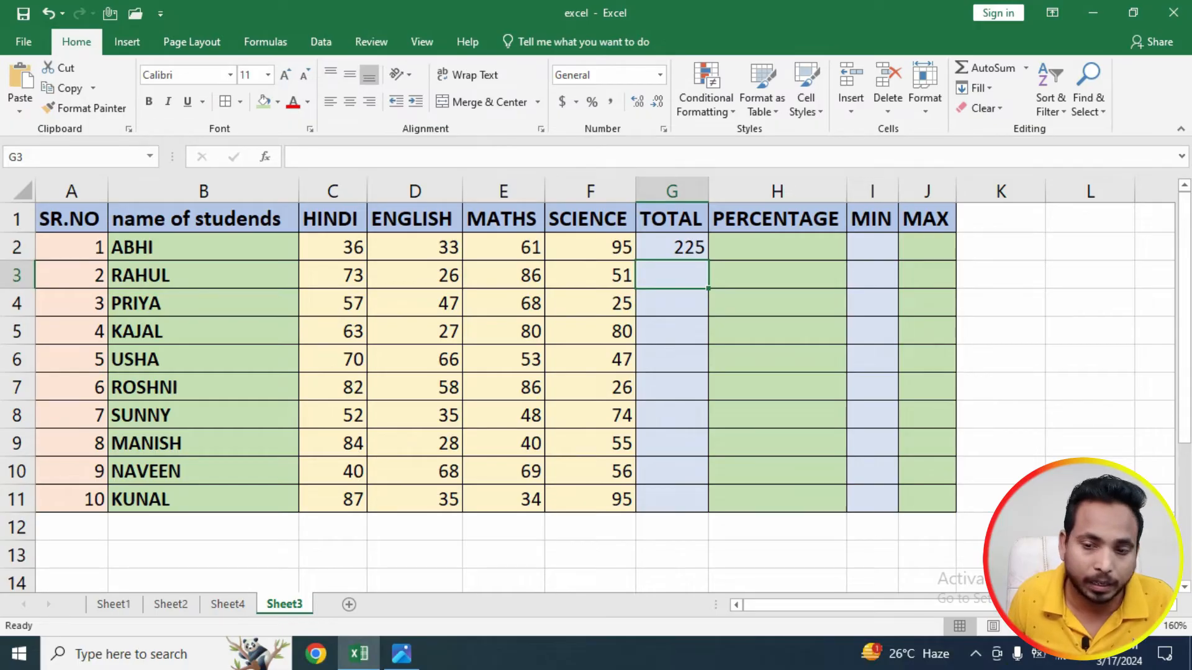
left_click(1051, 99)
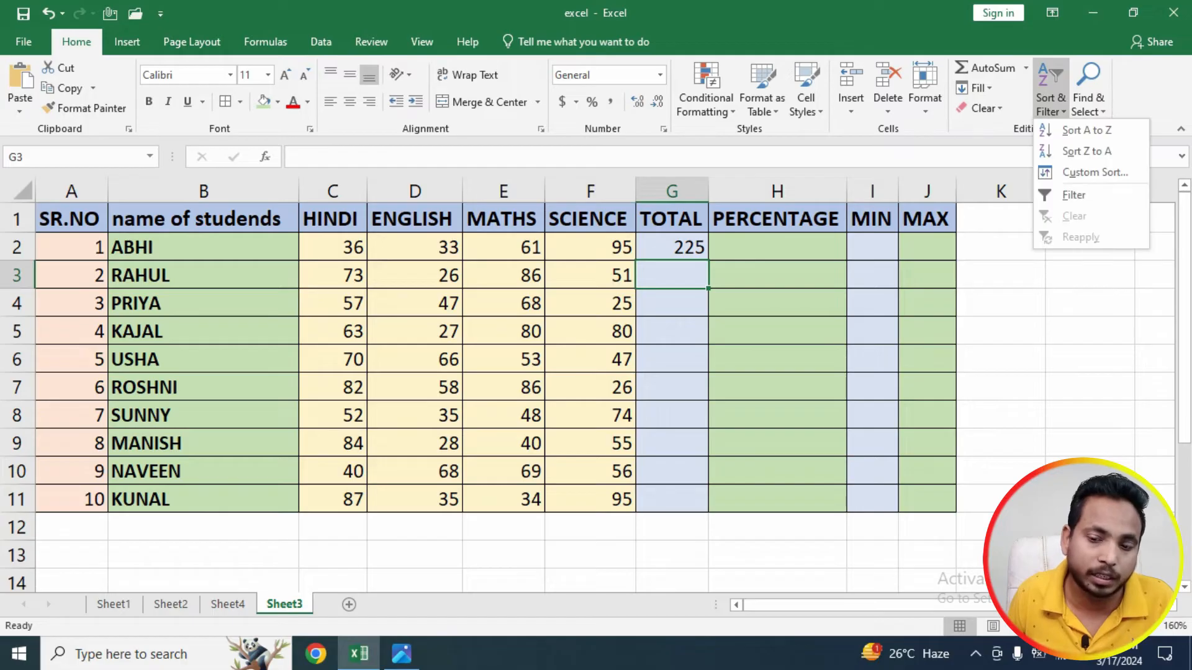
left_click(1026, 68)
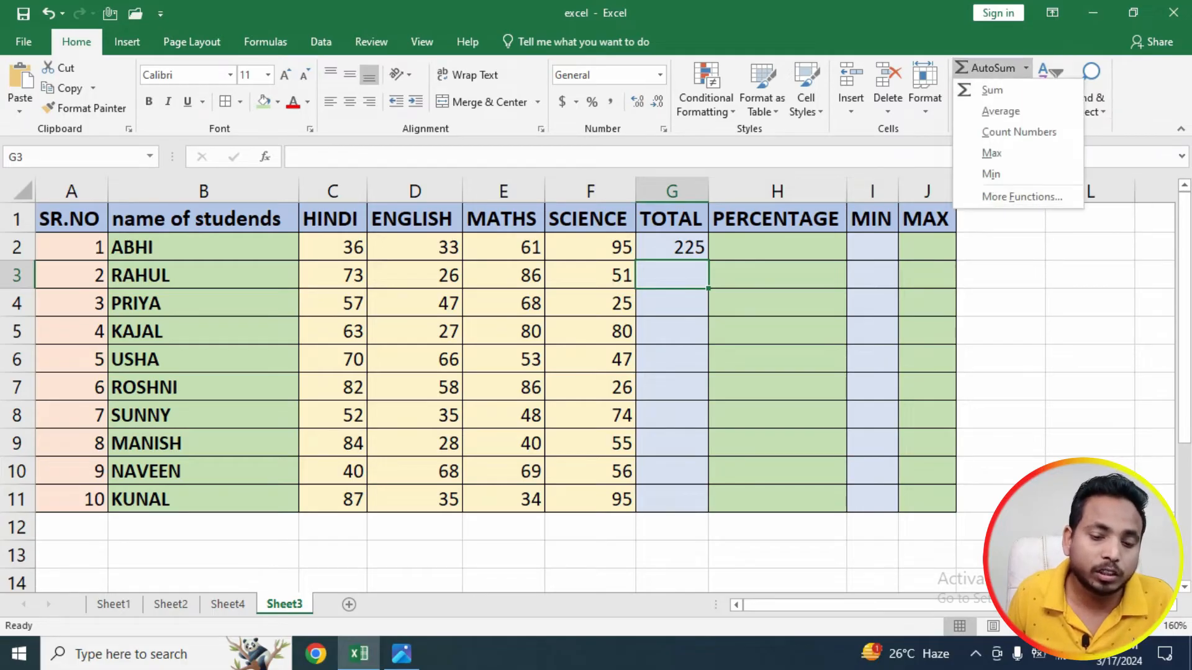
key("Escape")
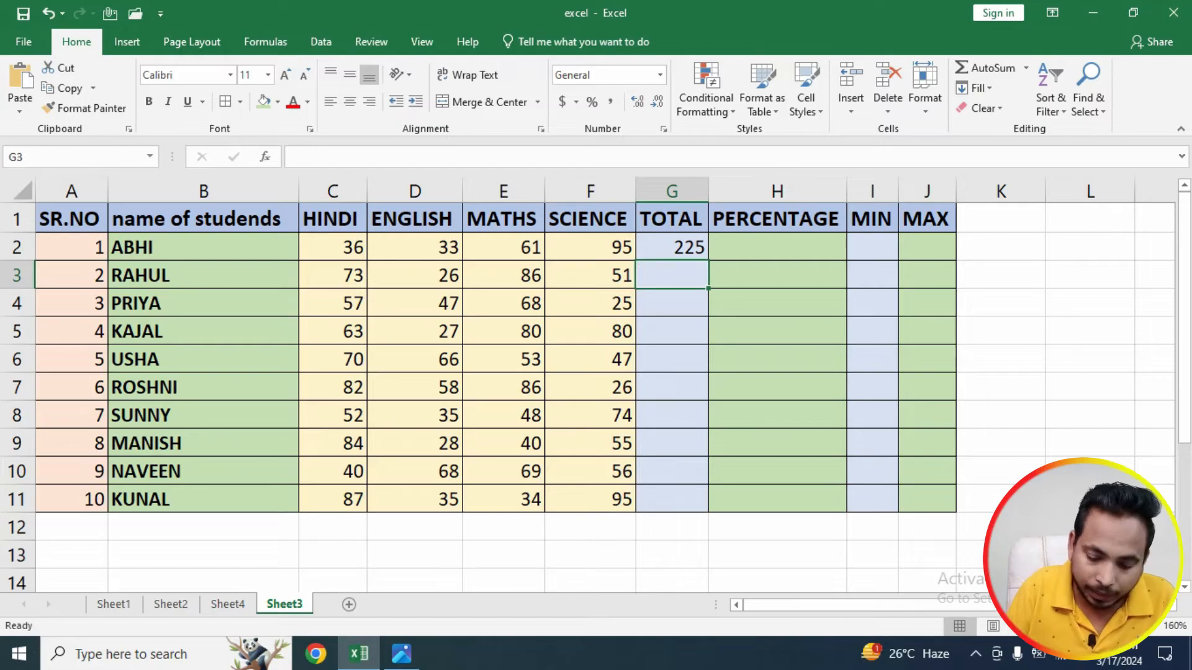
Step: Begin a formula in cell G3 with the SUM function
key("F2")
type("=SUM")
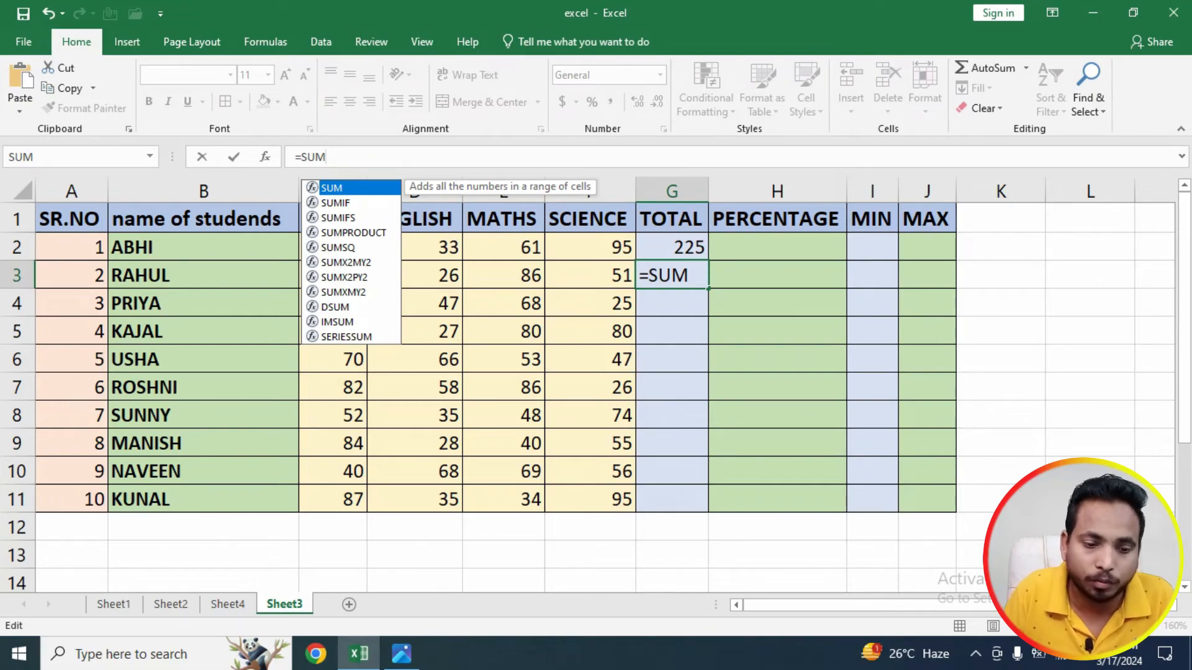
key("Down")
key("Down")
key("Tab")
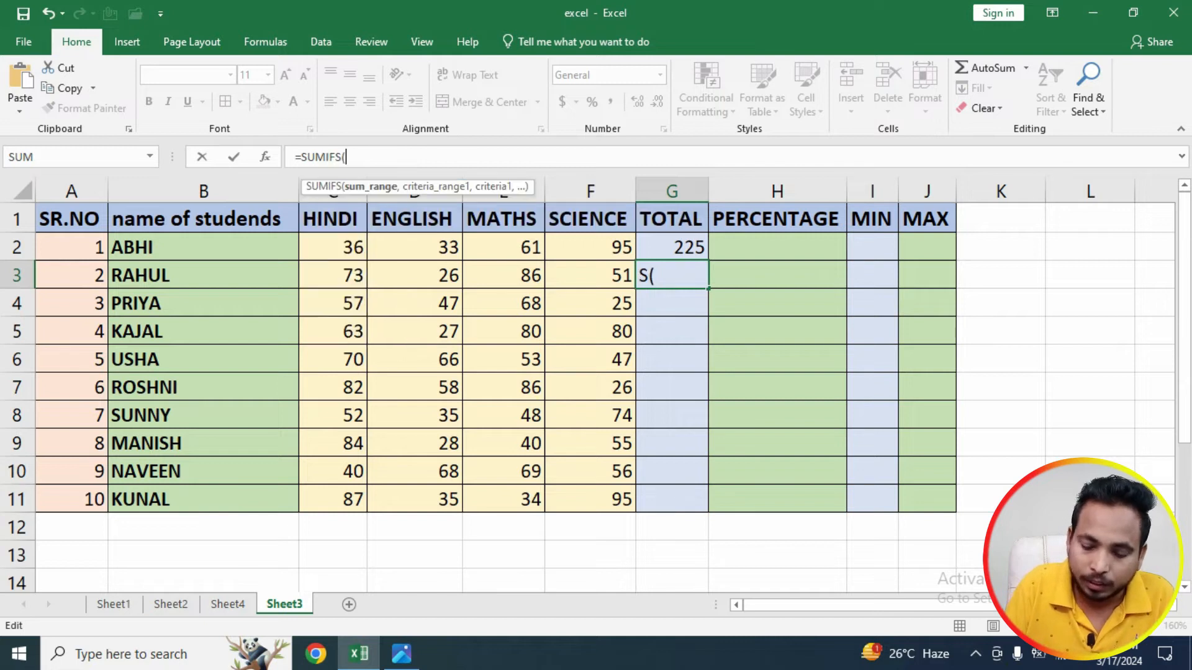
key("BackSpace")
key("BackSpace")
key("BackSpace")
key("BackSpace")
key("BackSpace")
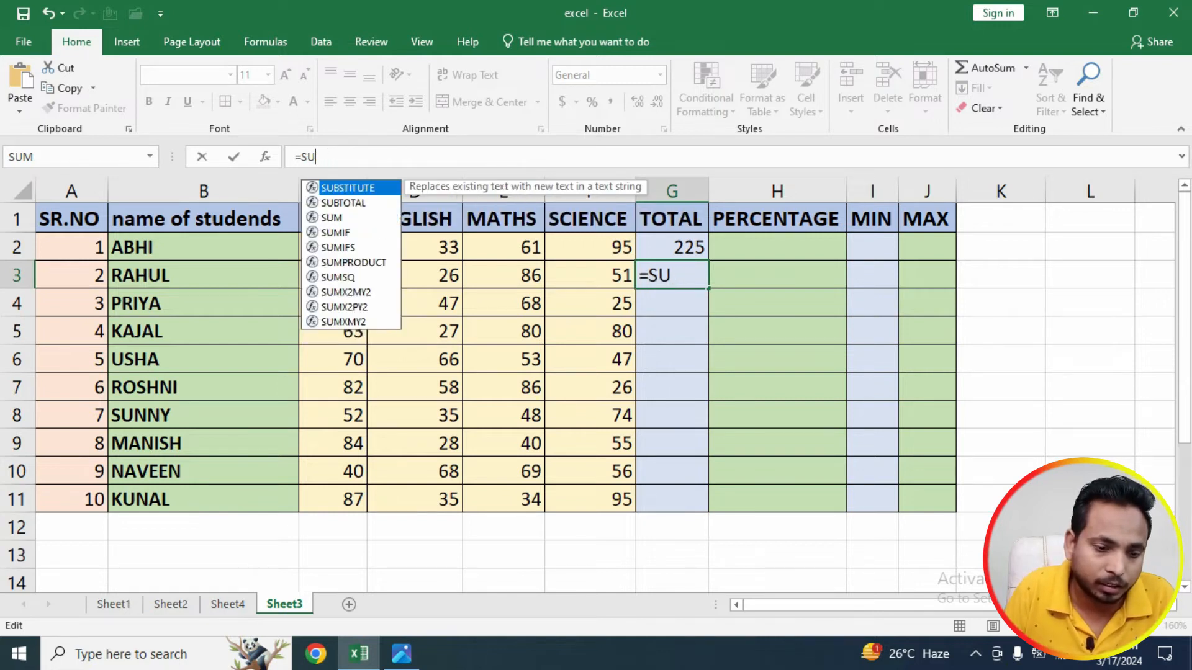
key("Down")
key("Down")
key("Tab")
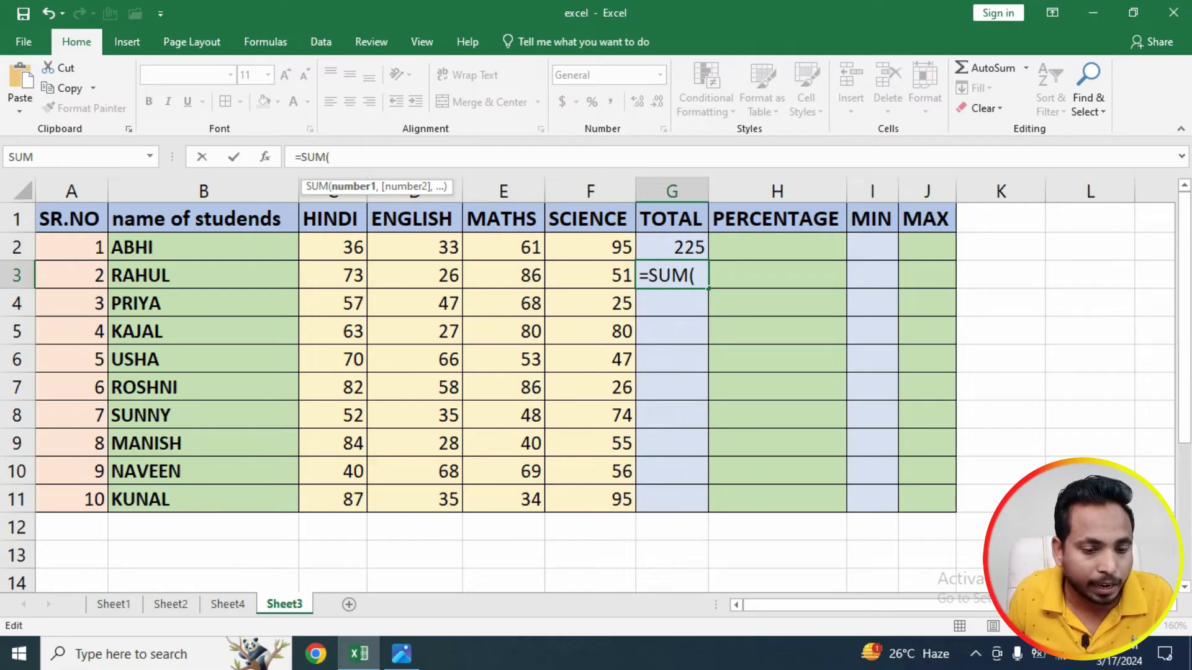
Step: Complete the SUM formula in G3 with C3+D3+E3+F3 as its argument and enter it
left_click_drag(333, 275, 596, 275)
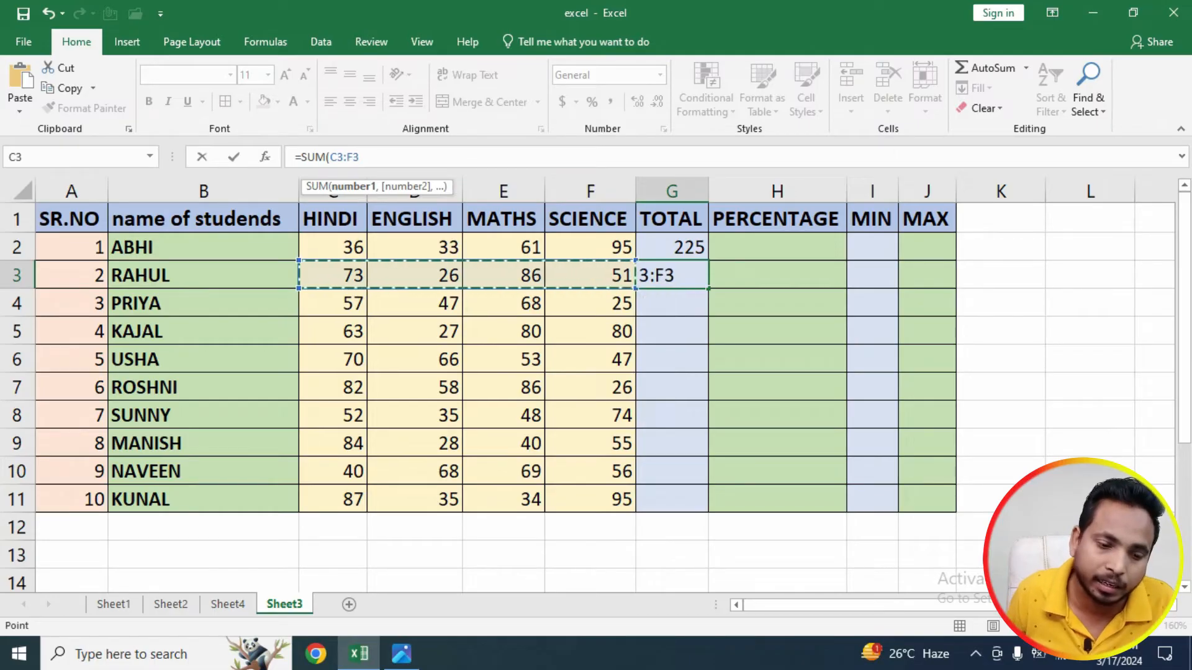
key("shift+Left")
key("shift+Left")
key("shift+Left")
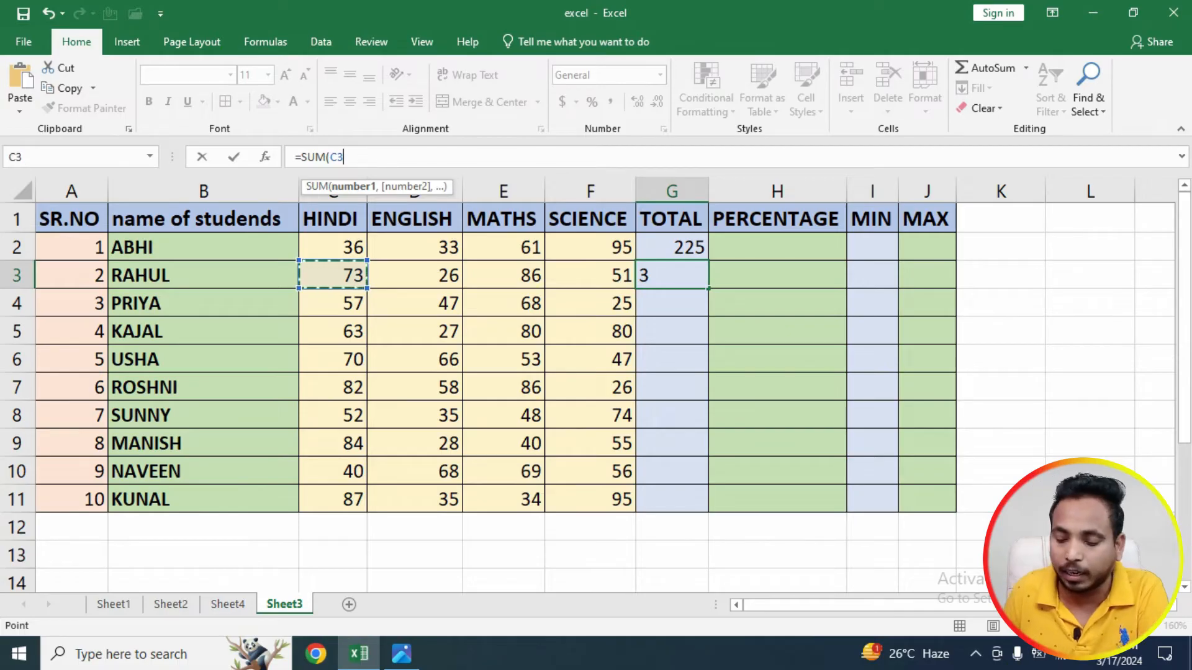
type("+D3+")
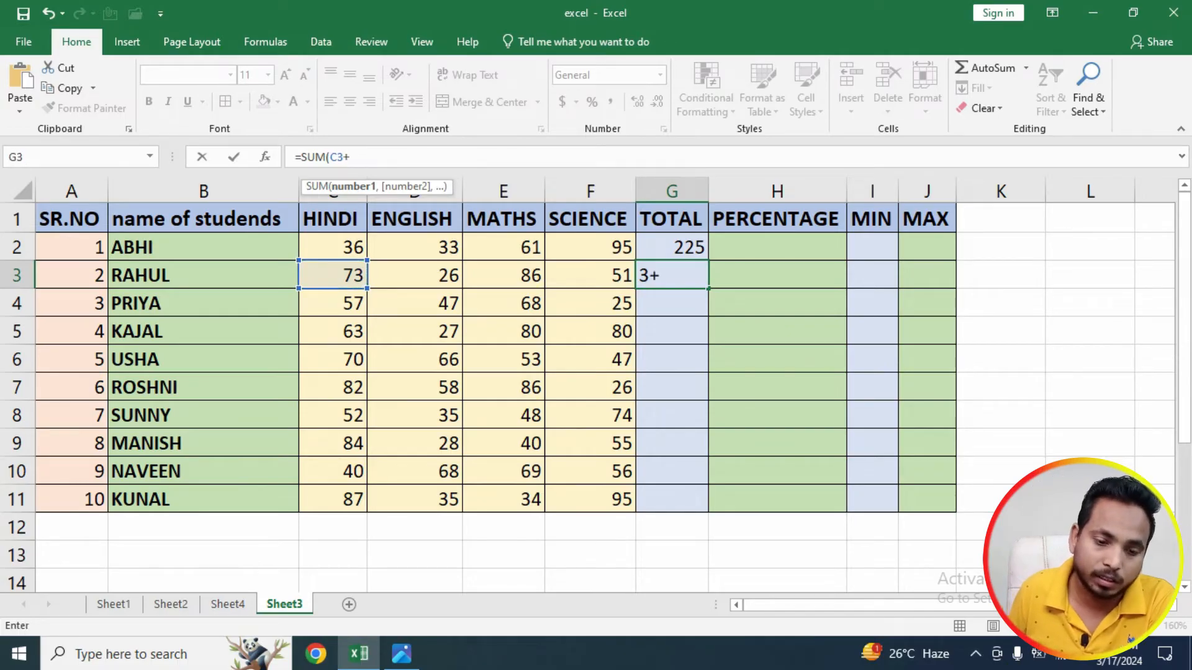
key("Left")
key("Left")
type("+")
key("Left")
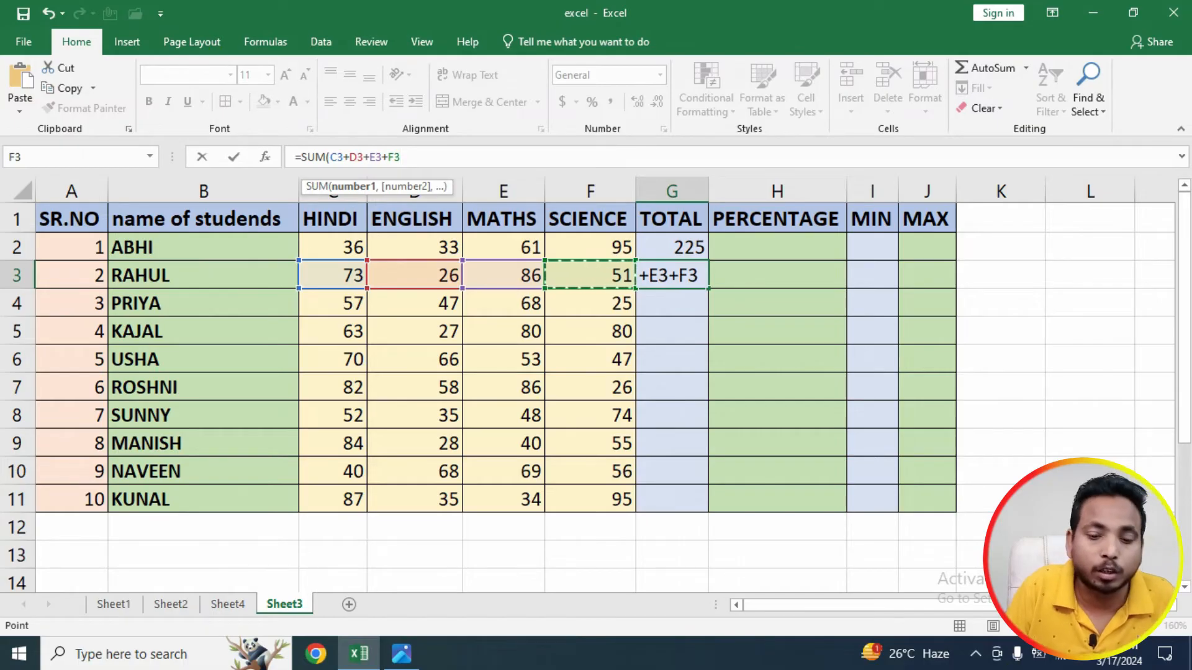
type(")")
key("Return")
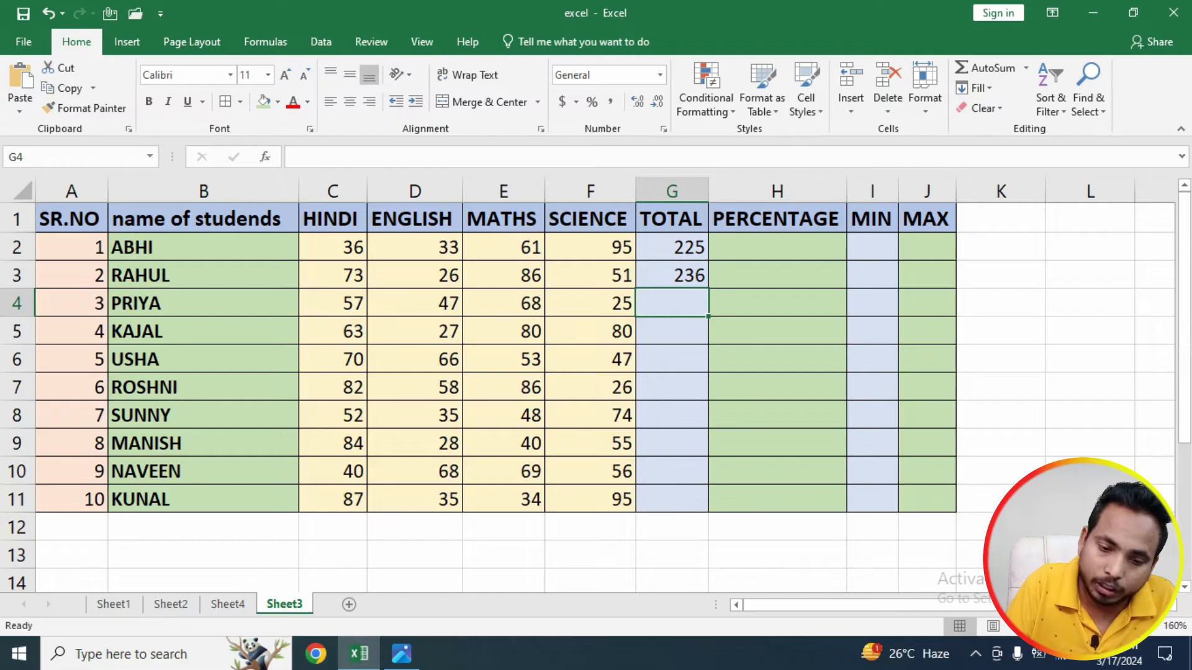
Step: Total the third student's marks in G4 with the formula =SUM(C4,D4,E4,F4)
type("=")
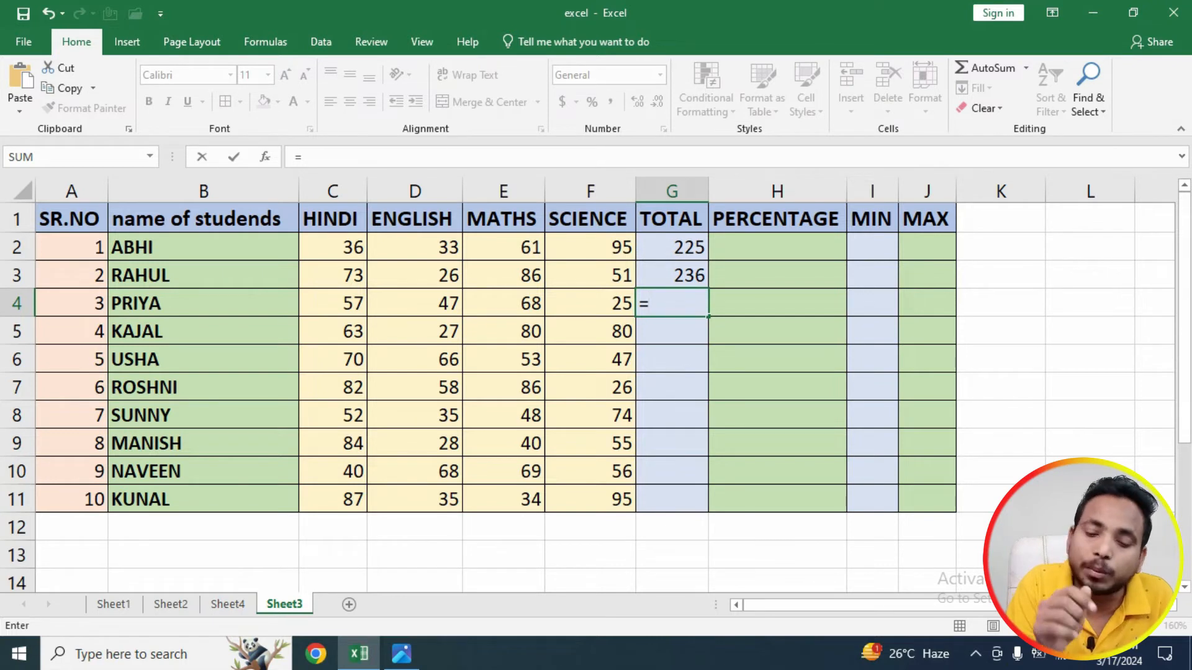
key("BackSpace")
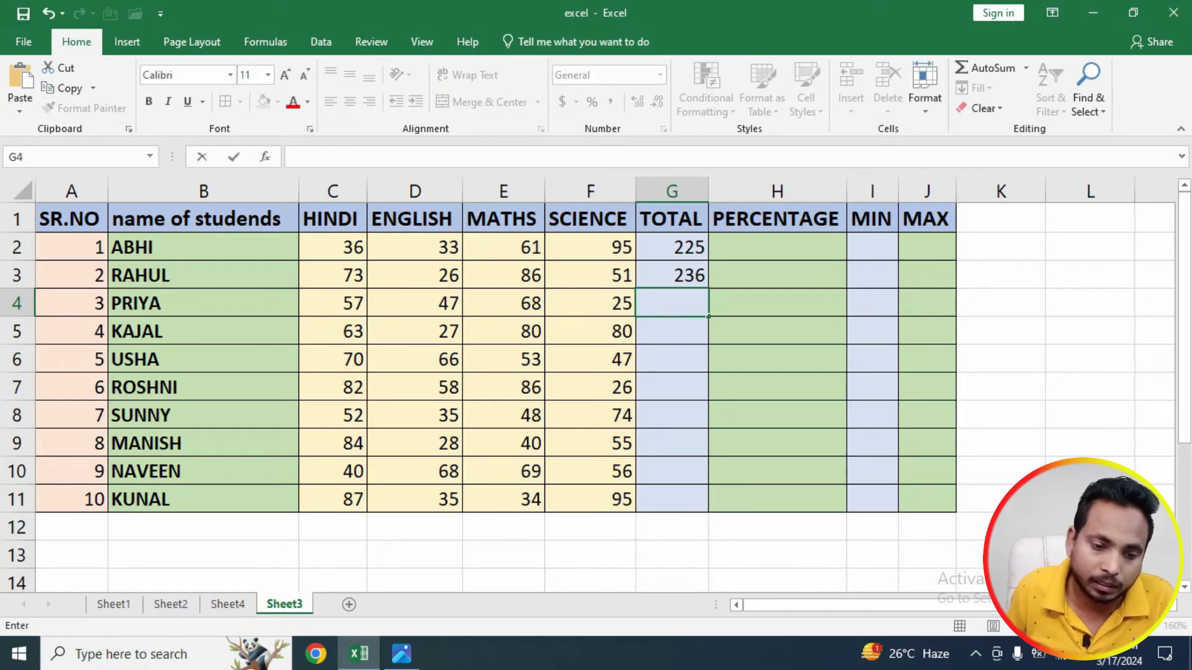
type("=")
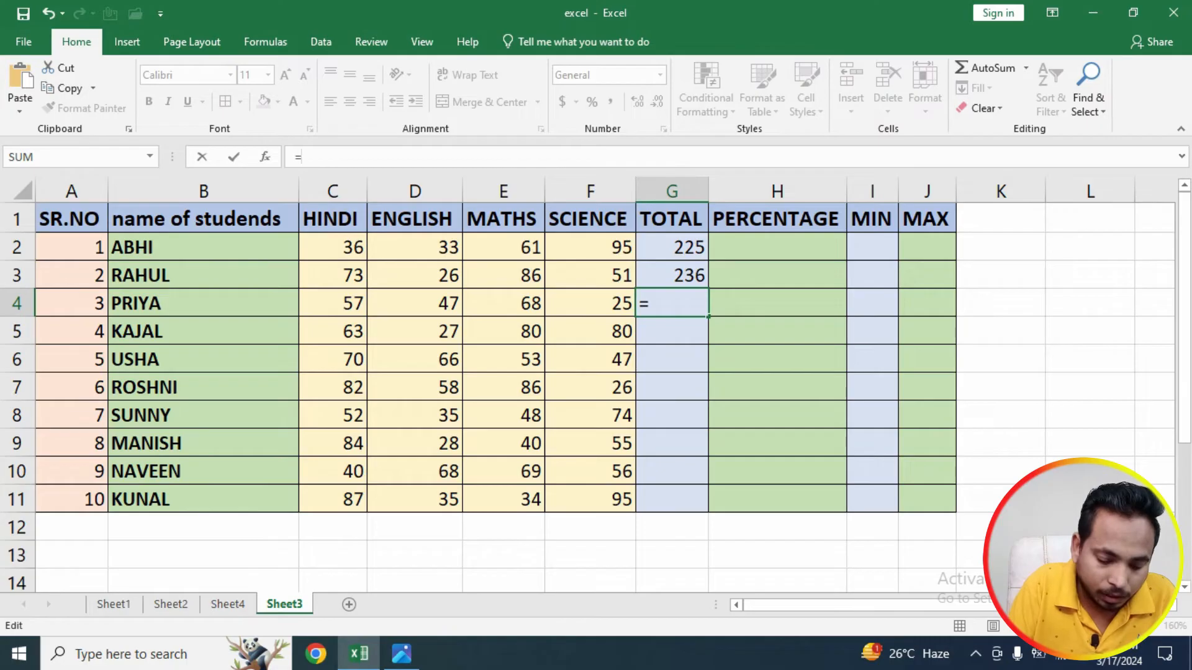
type("SUM")
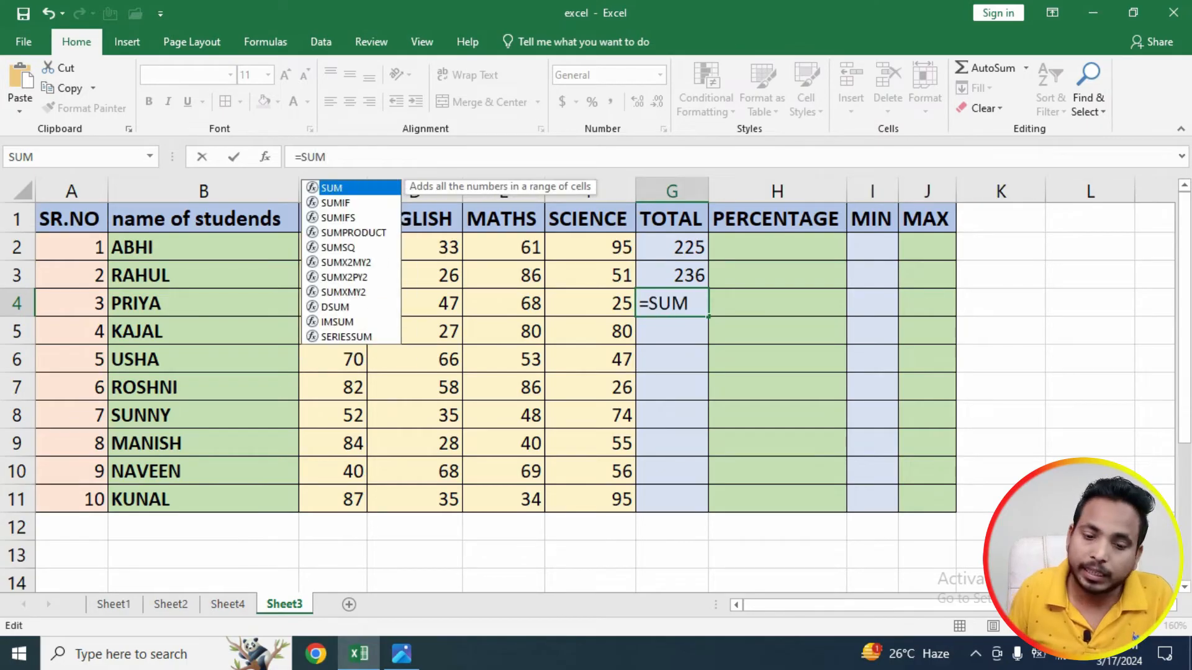
type("(")
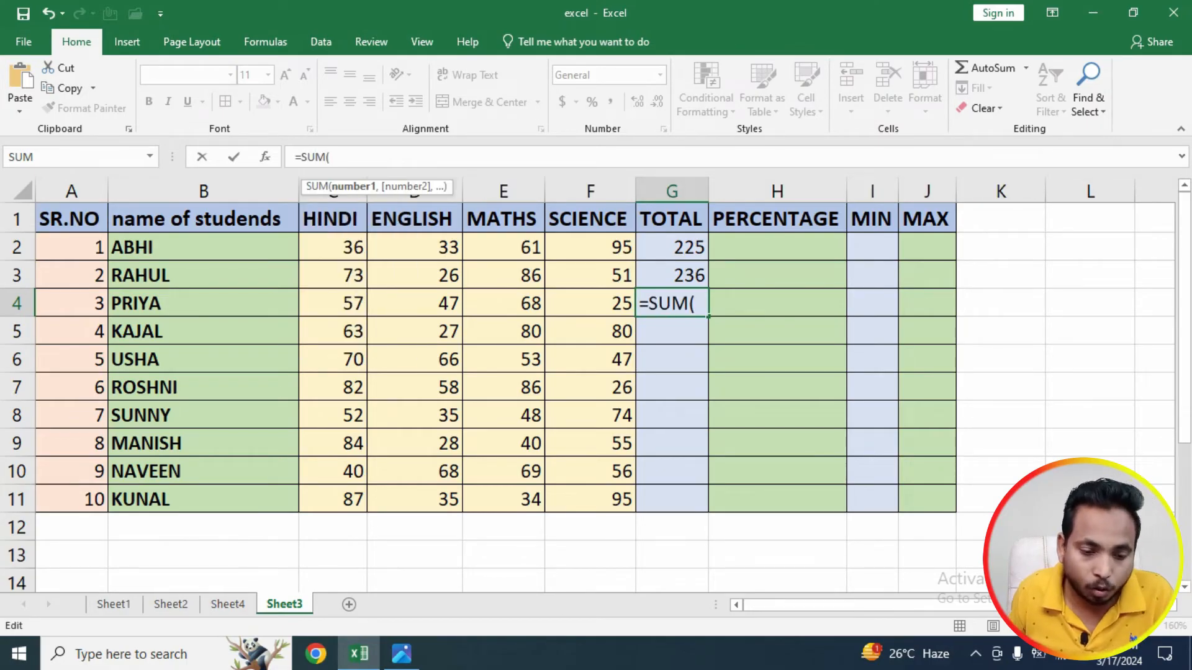
left_click(333, 304)
type(",")
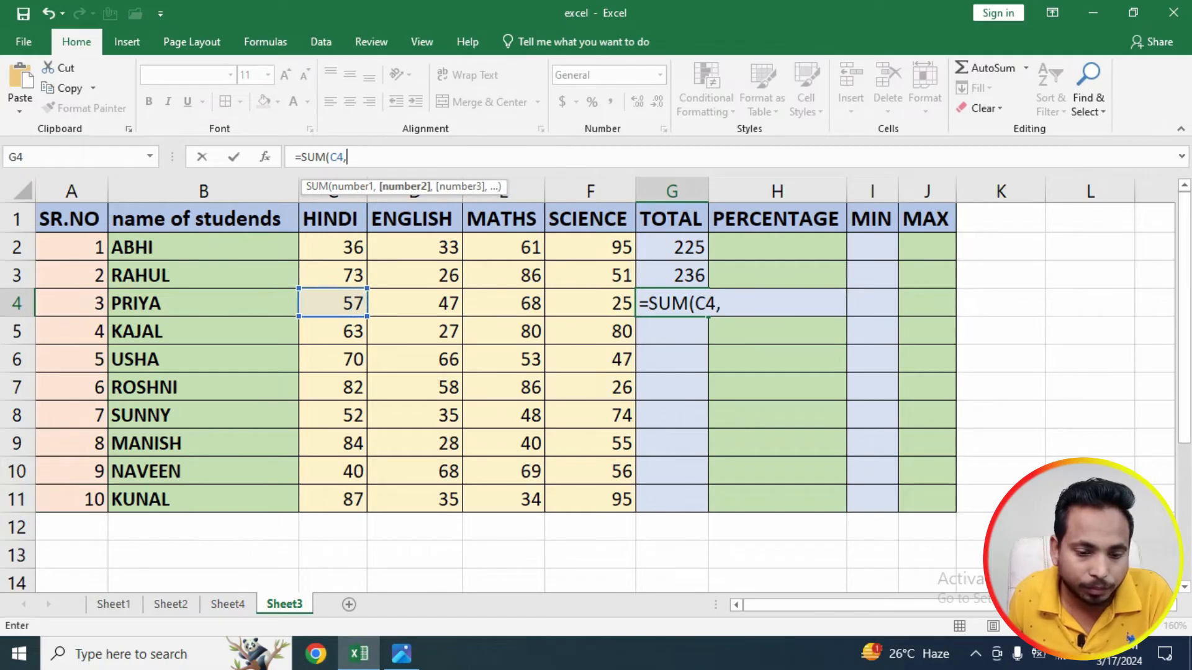
left_click(415, 304)
type(",")
left_click(503, 303)
type(",")
left_click(590, 304)
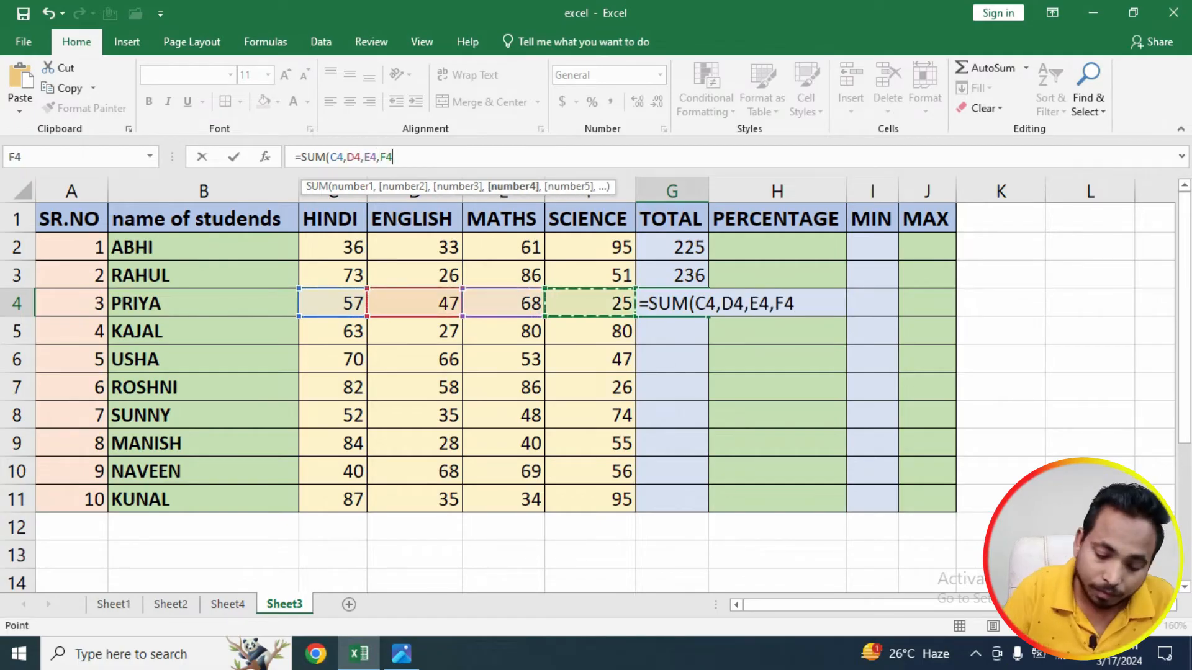
type(")")
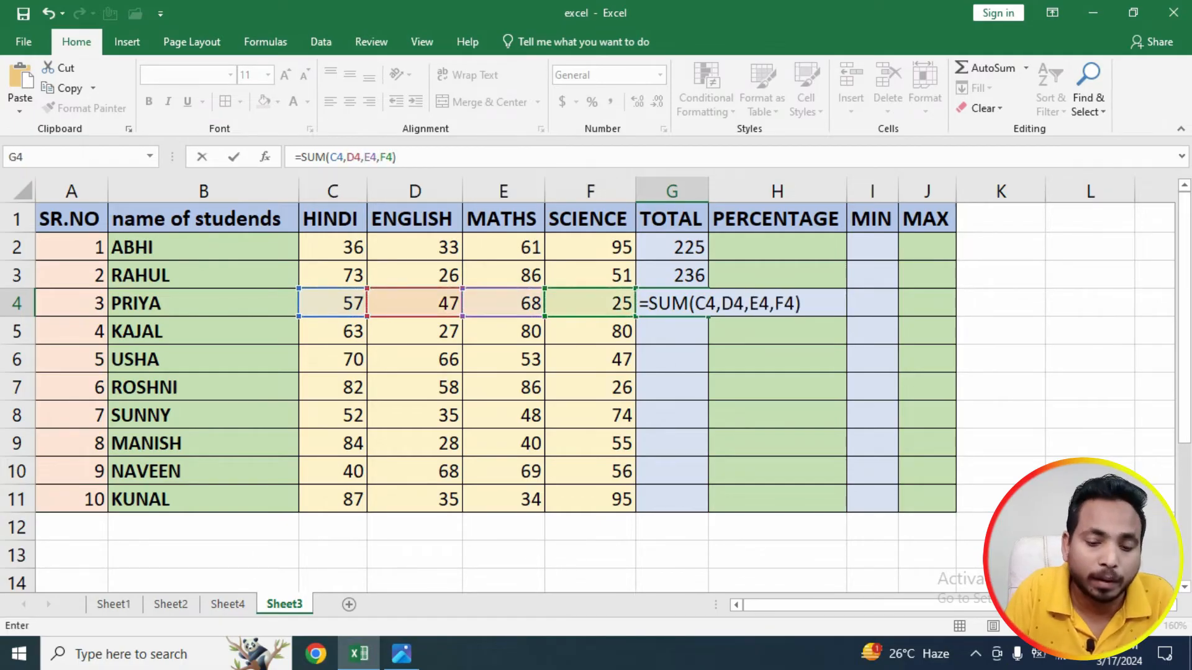
key("Return")
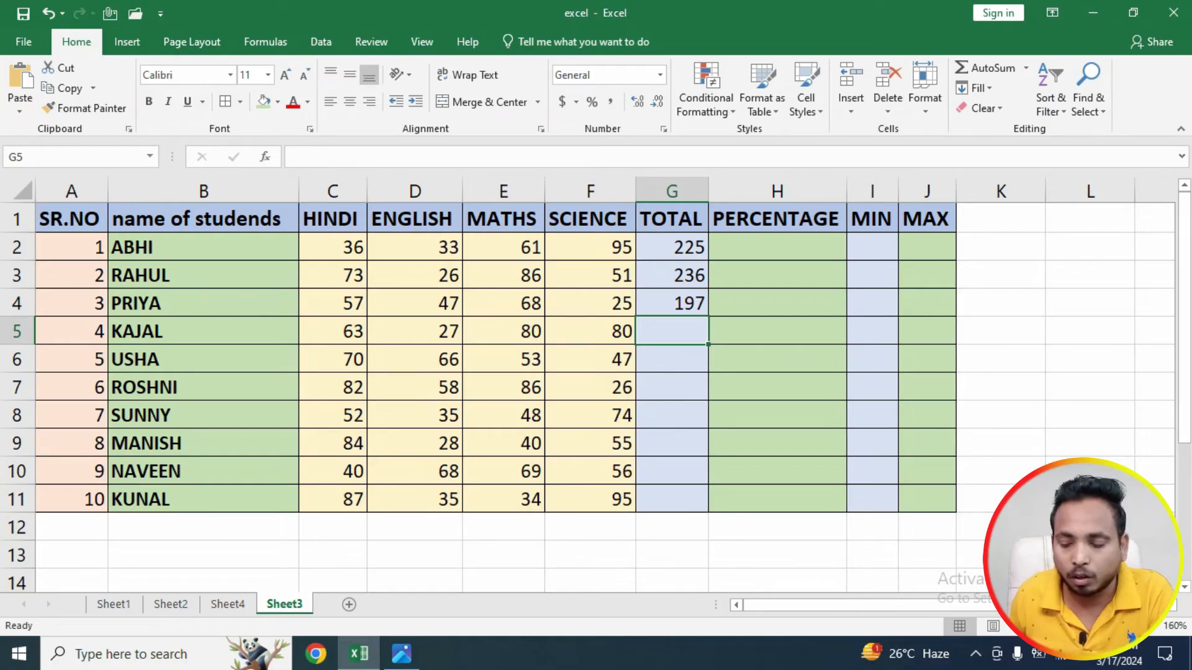
Step: Total the fourth student's marks in G5 with the plain addition formula =C5+D5+E5+F5
left_click(296, 157)
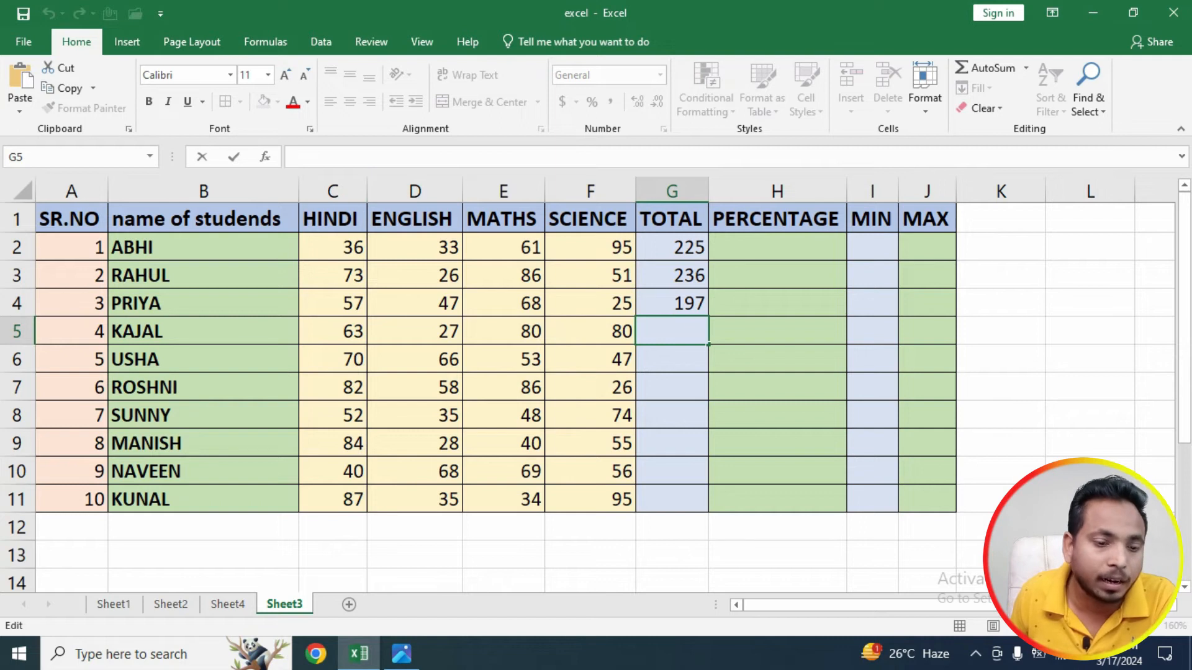
left_click(332, 331)
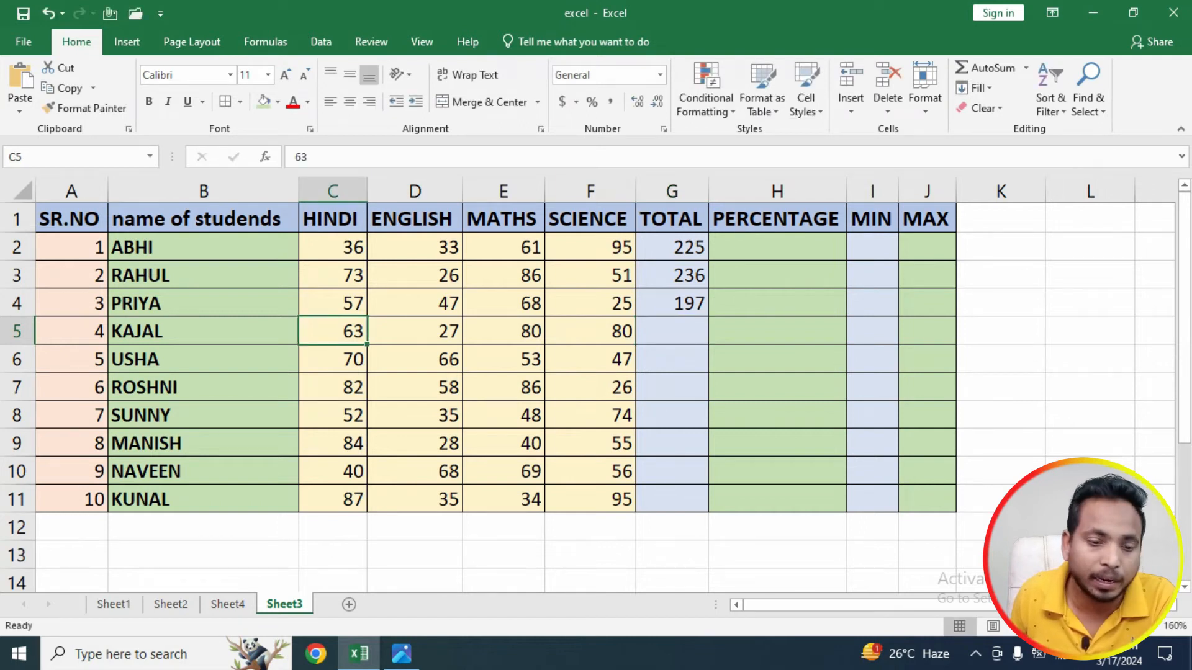
left_click(672, 332)
left_click(357, 158)
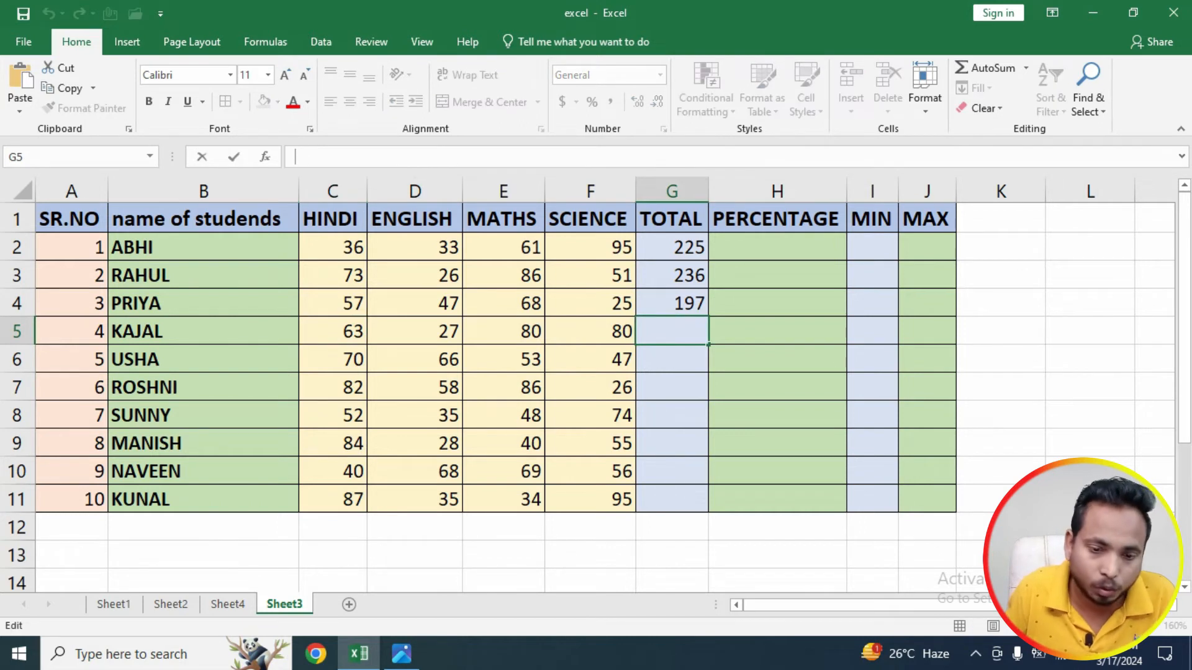
type("=")
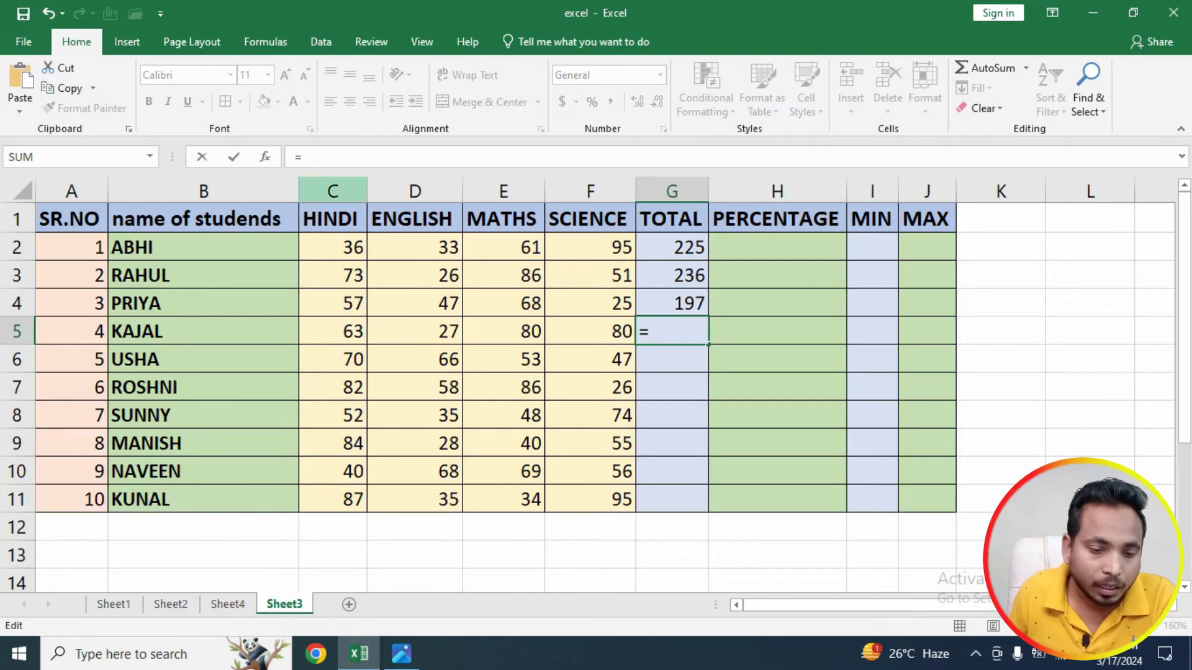
left_click(333, 332)
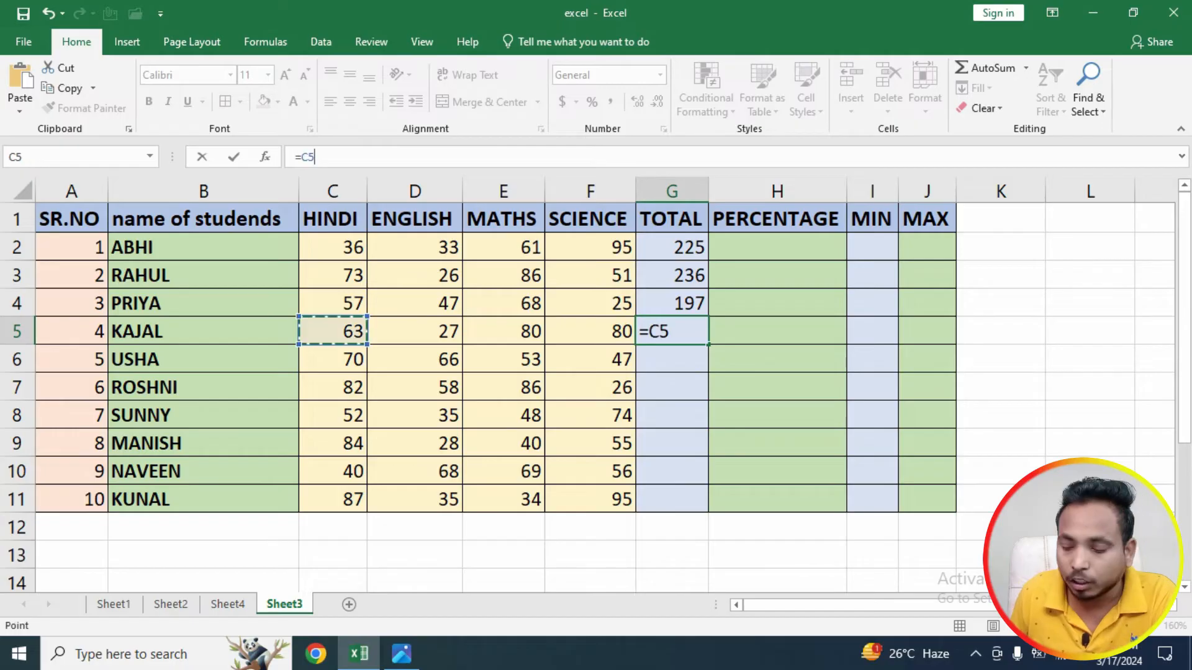
type("+")
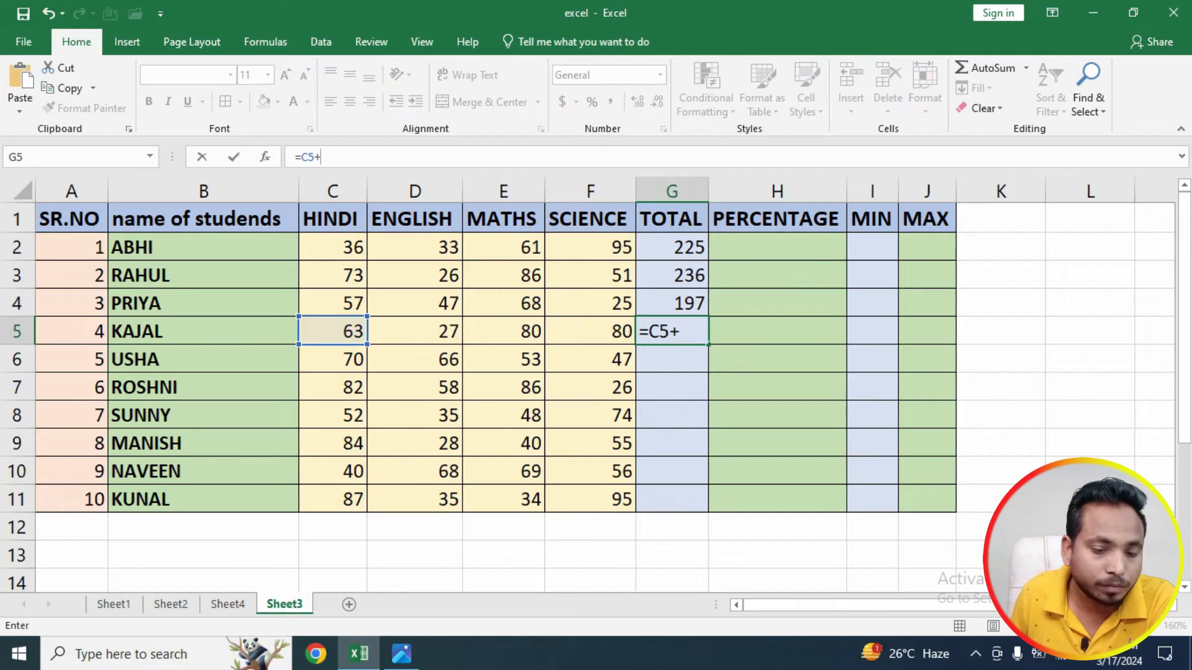
left_click(415, 331)
type("+")
left_click(503, 332)
type("+")
left_click(590, 332)
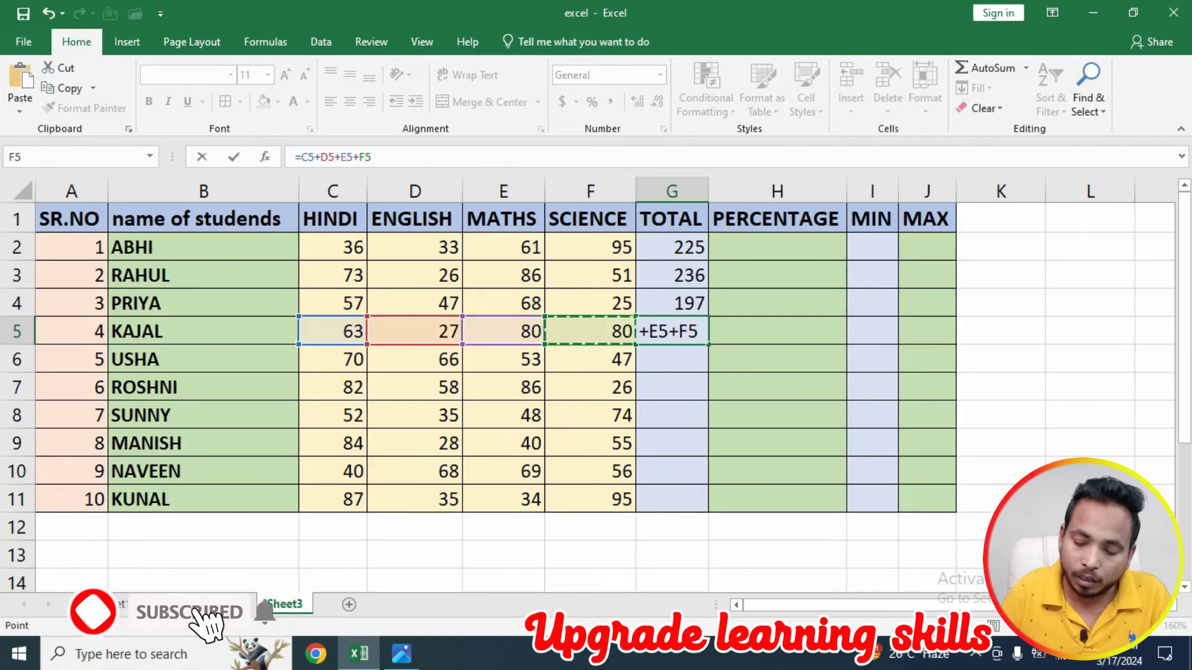
key("Return")
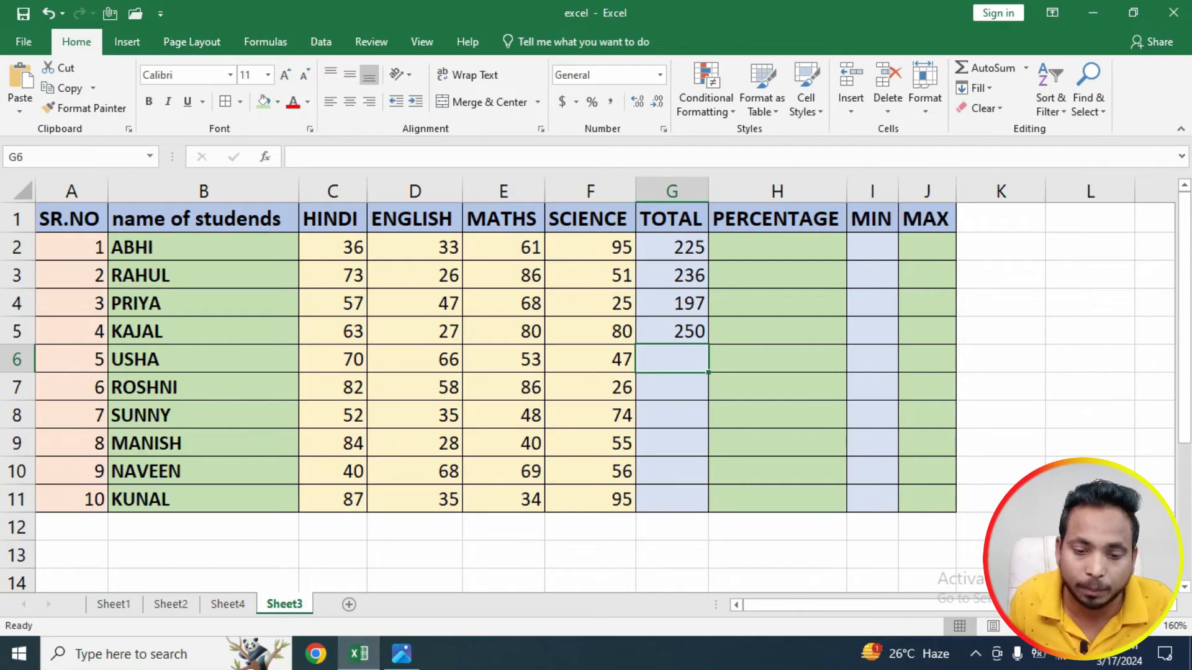
Step: Fill the G5 formula down through G11, and check the formulas in G9 and G2
key("Up")
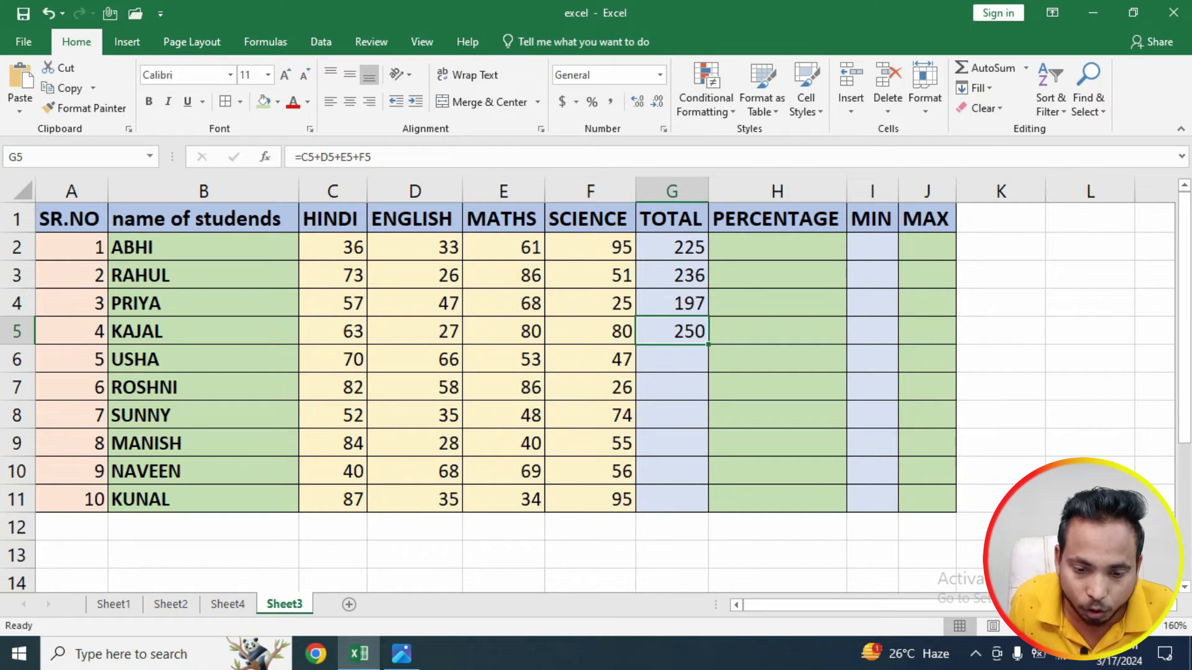
left_click_drag(708, 344, 708, 513)
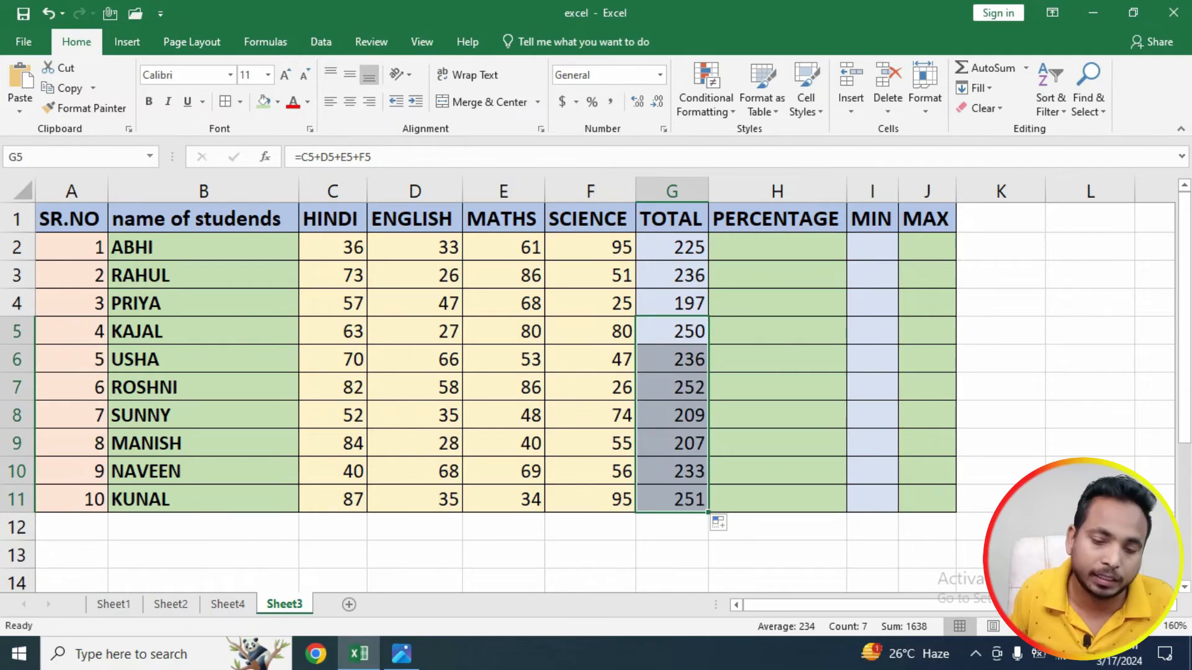
left_click(672, 443)
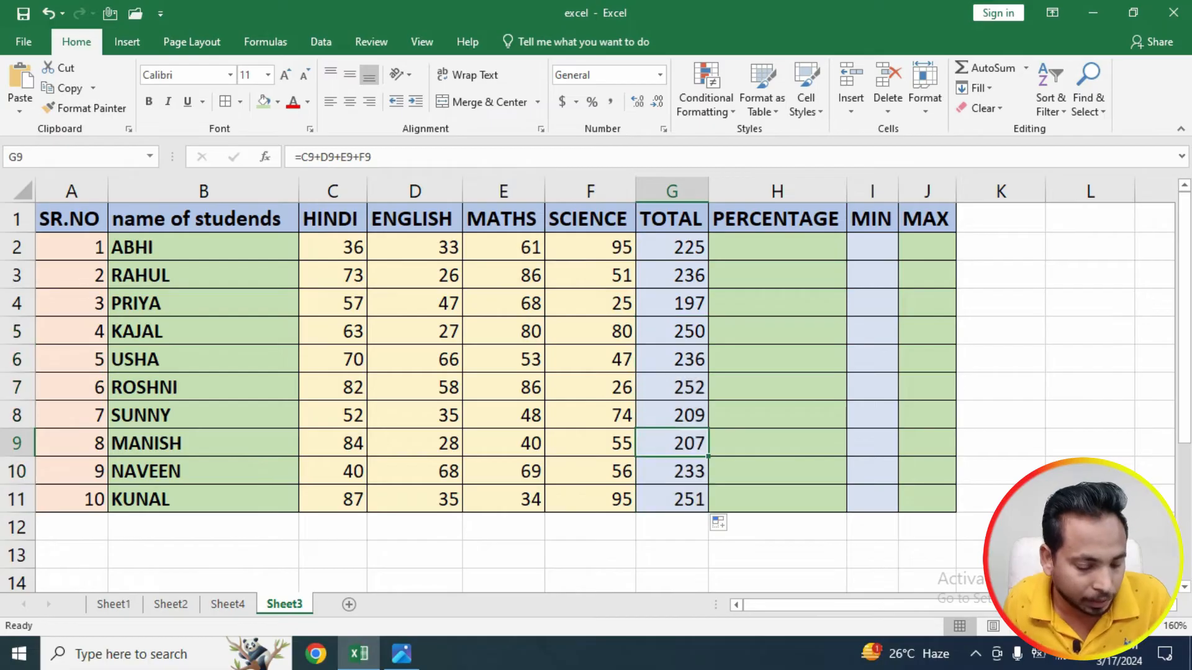
key("F2")
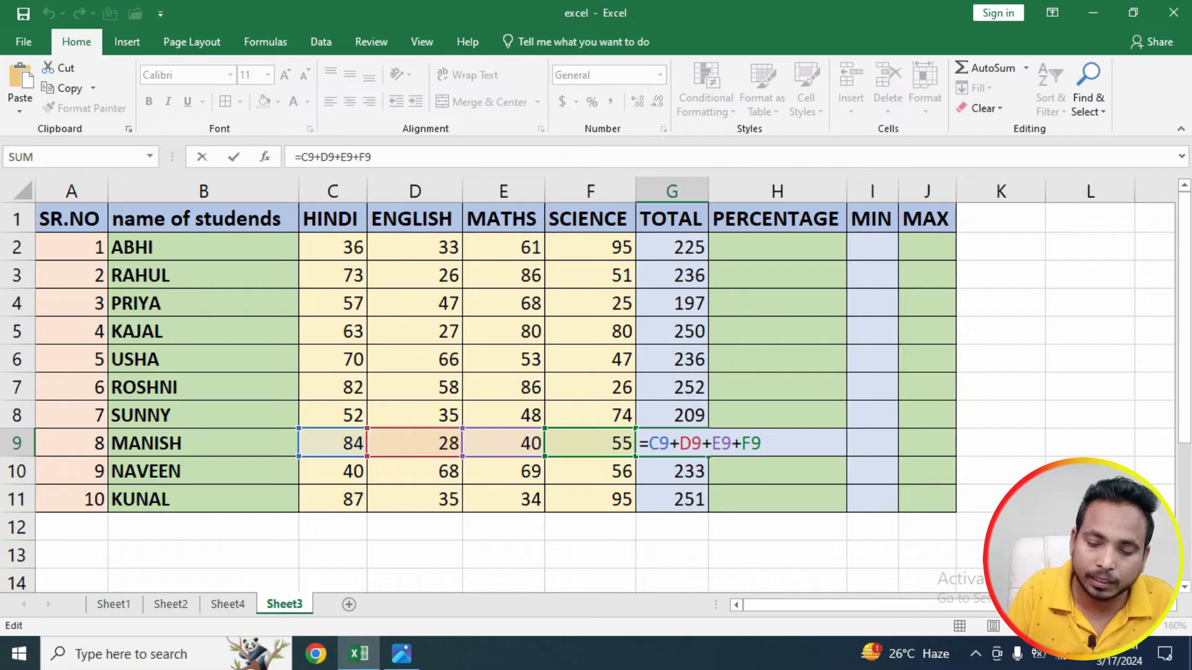
key("Return")
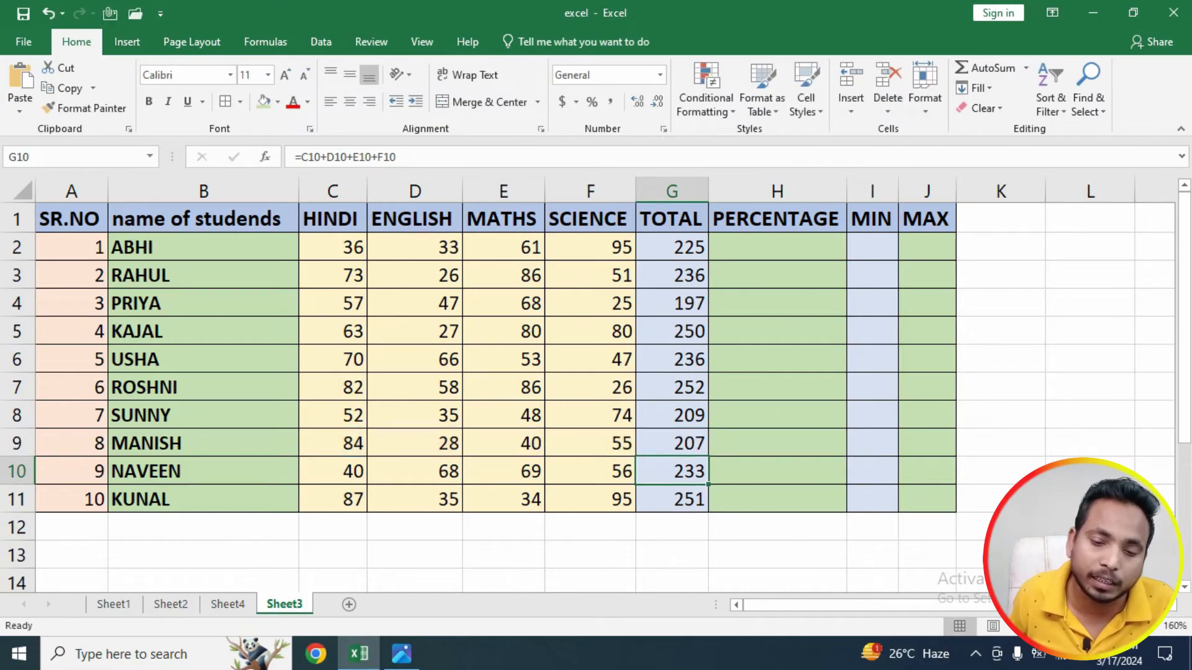
left_click(672, 247)
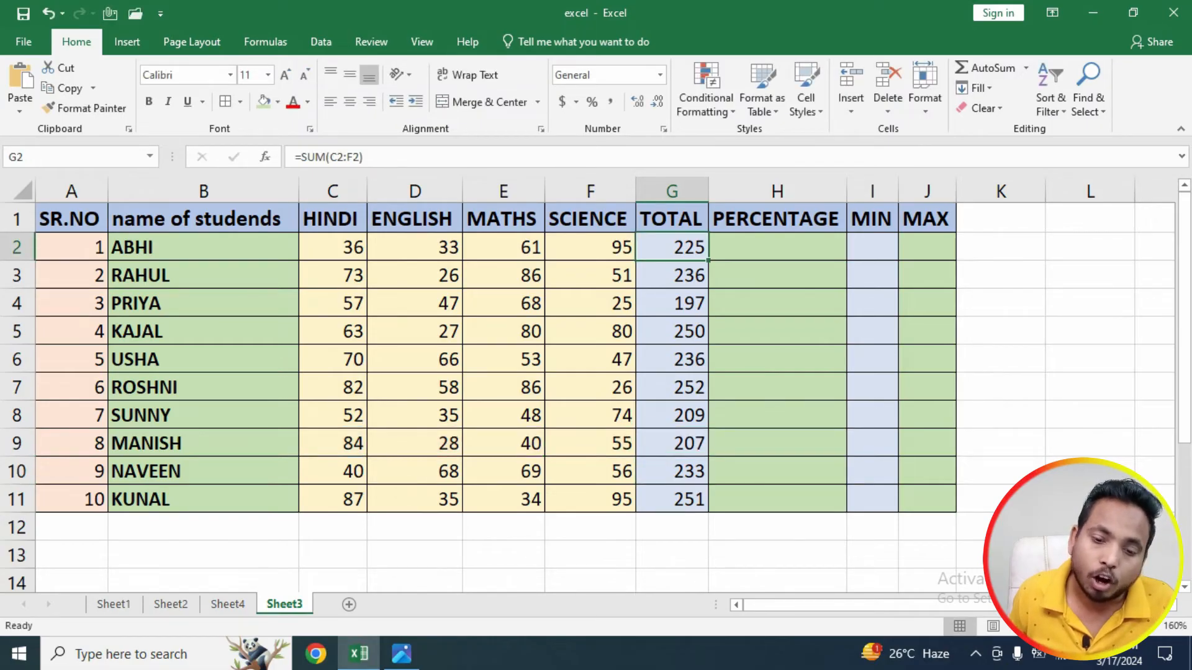
Step: Fill the SUM formula in G2 down the TOTAL column through G11
left_click_drag(708, 261, 695, 283)
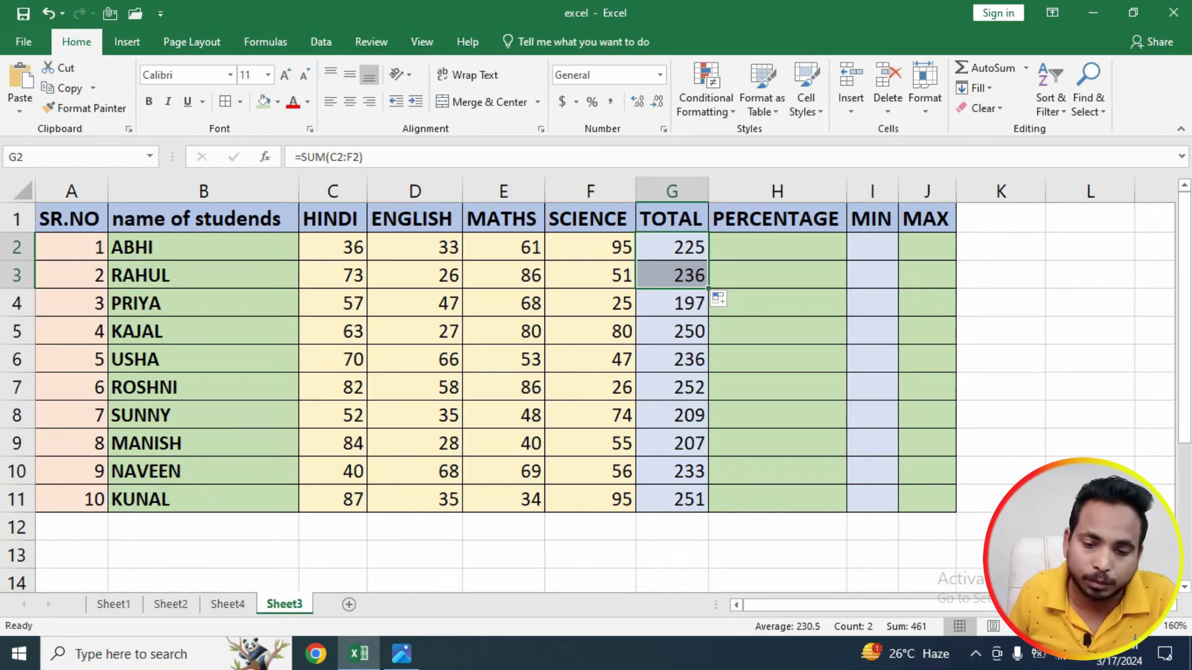
left_click(672, 247)
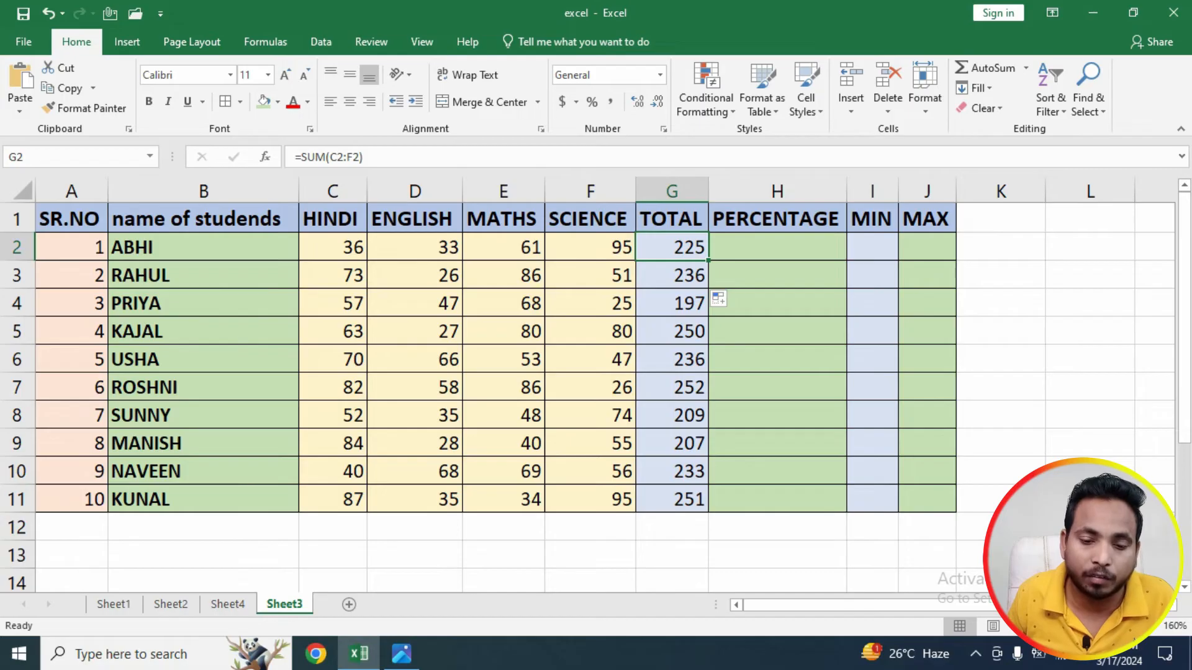
key("ctrl+shift+Down")
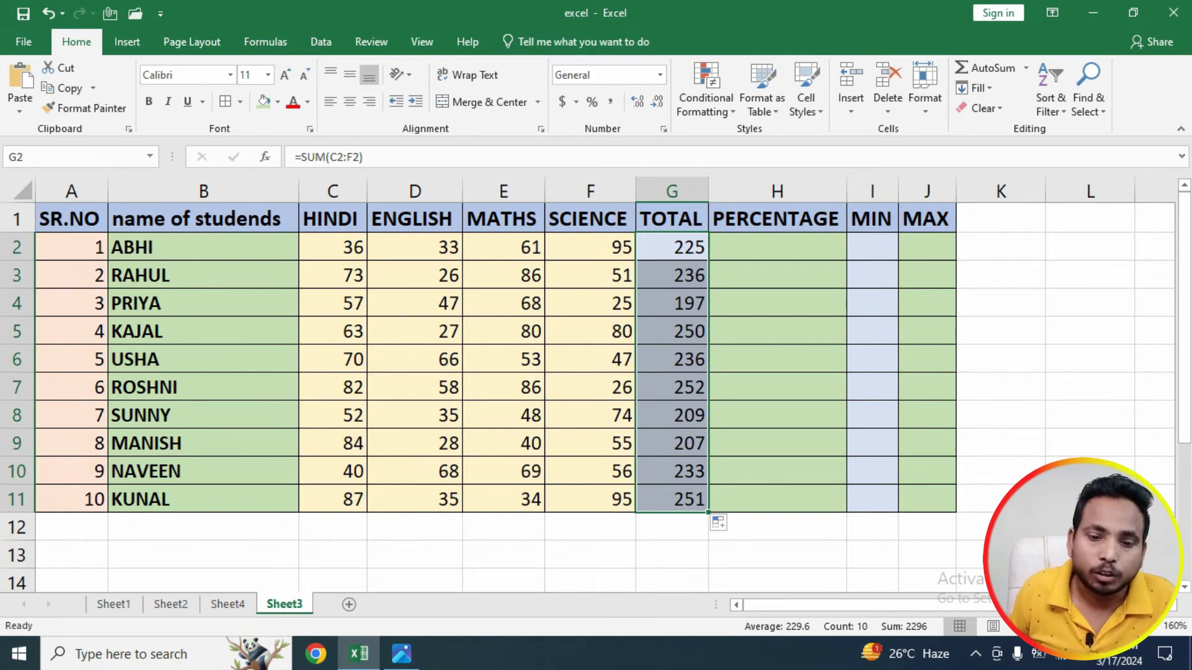
left_click(672, 247)
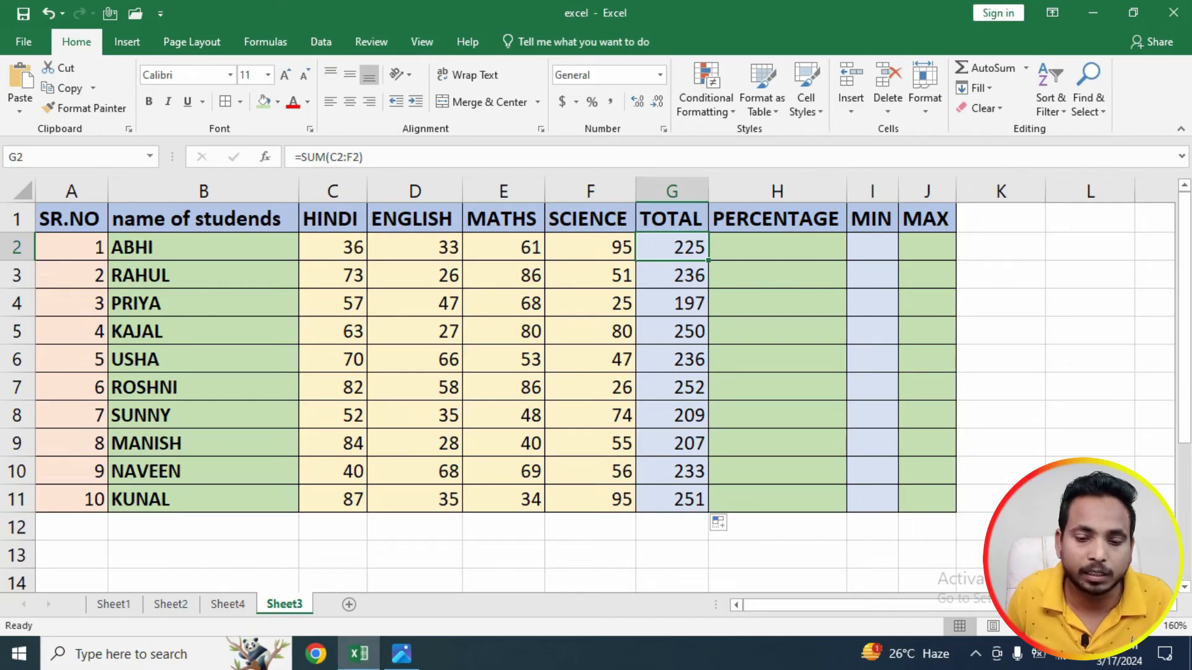
Step: Calculate the first student's percentage in H2 with the formula =AVERAGE(C2:F2)
left_click(777, 247)
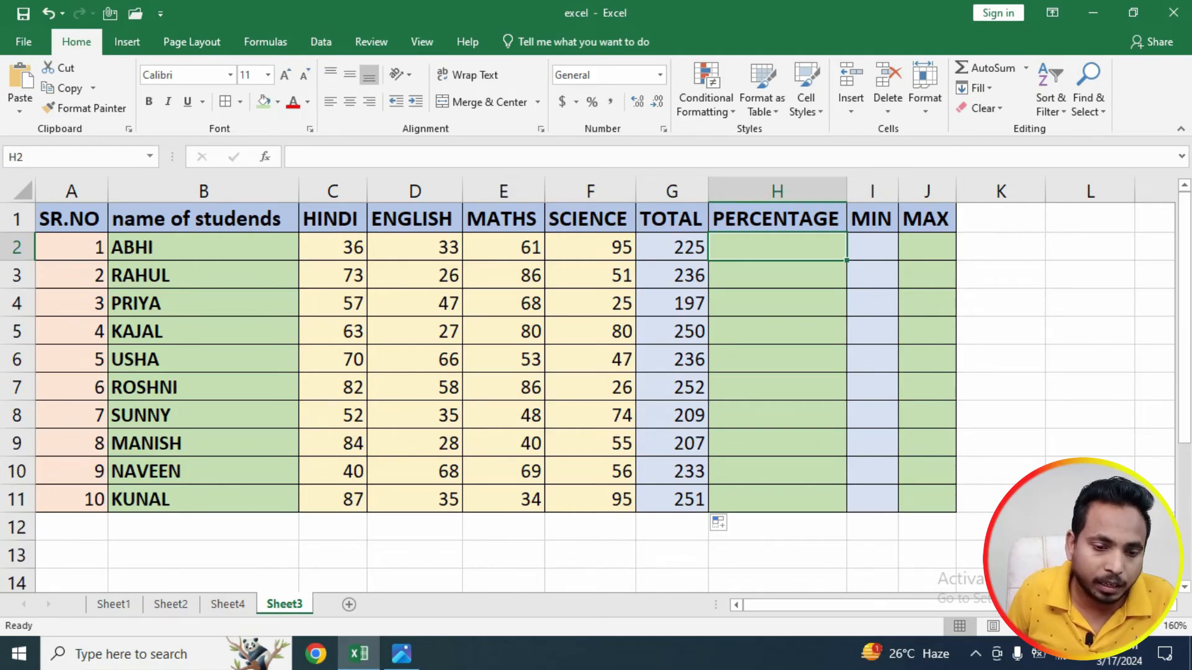
key("F2")
type("=AV")
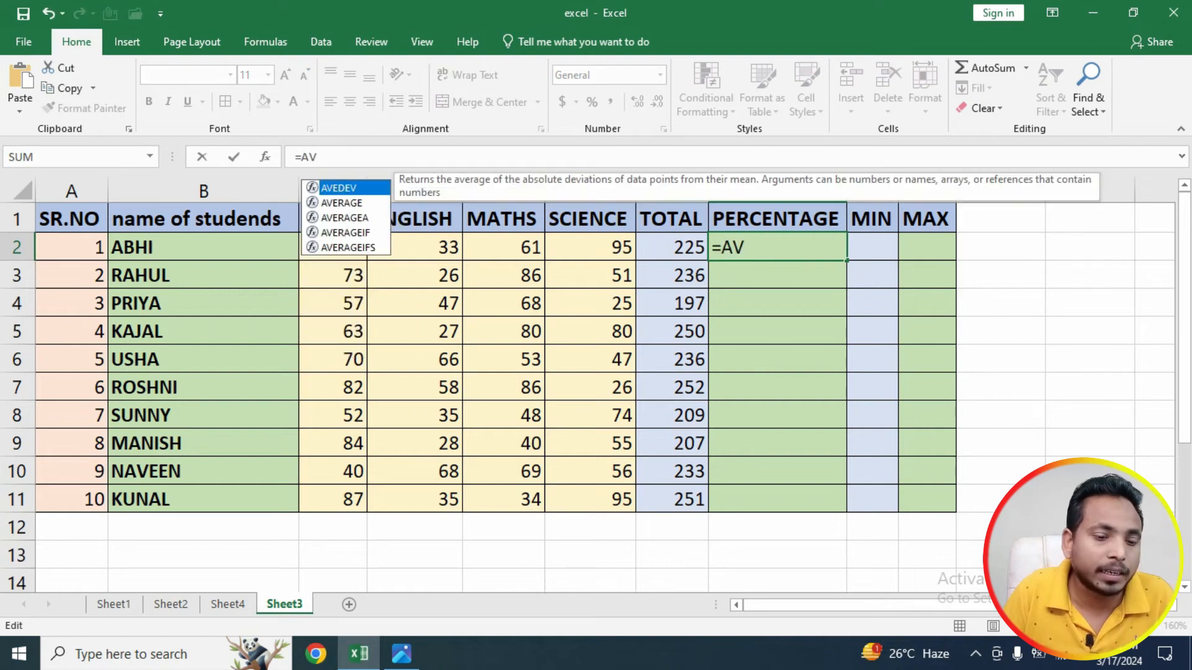
key("Down")
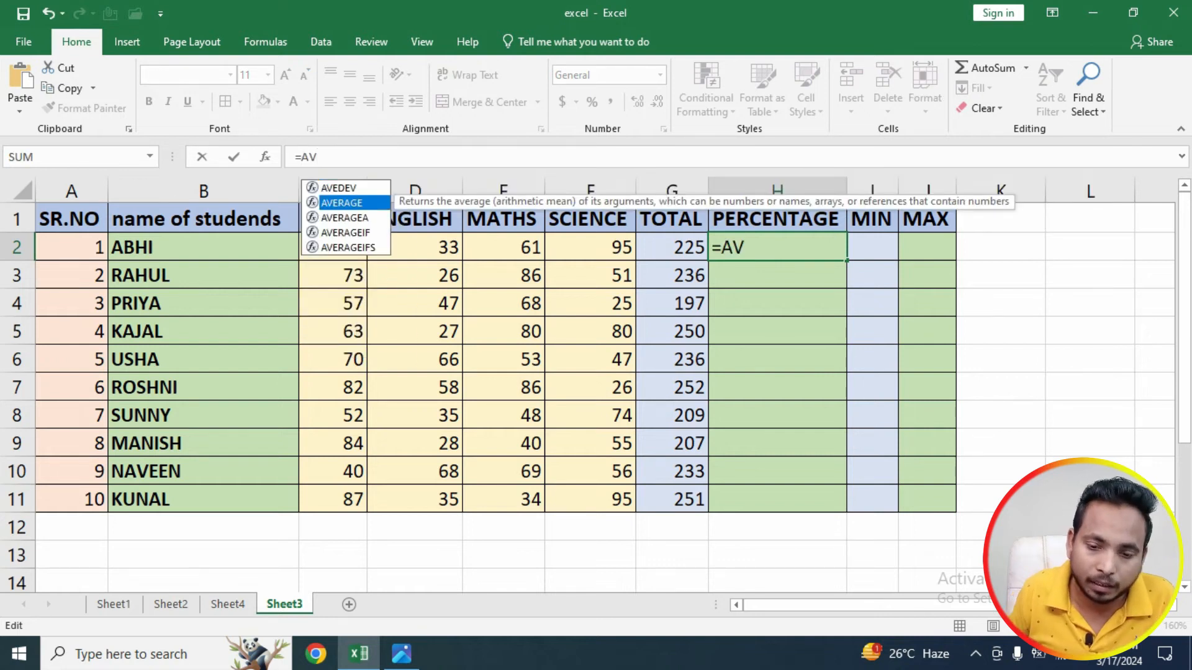
key("Tab")
left_click_drag(329, 248, 627, 255)
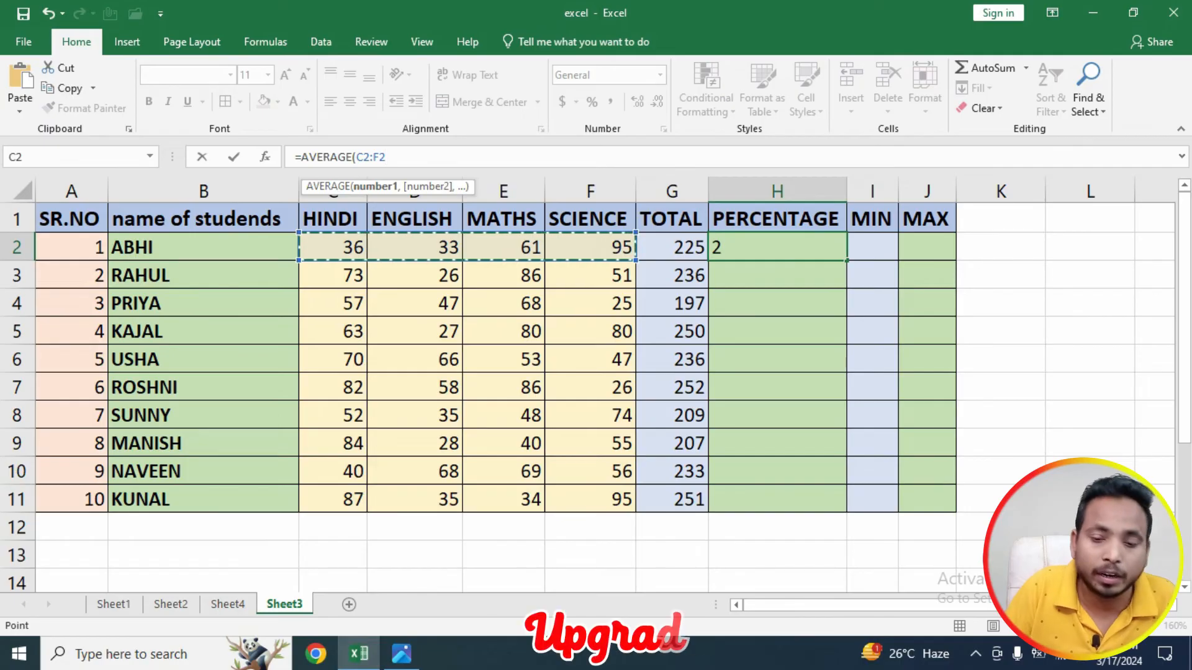
type(")")
key("ctrl+Return")
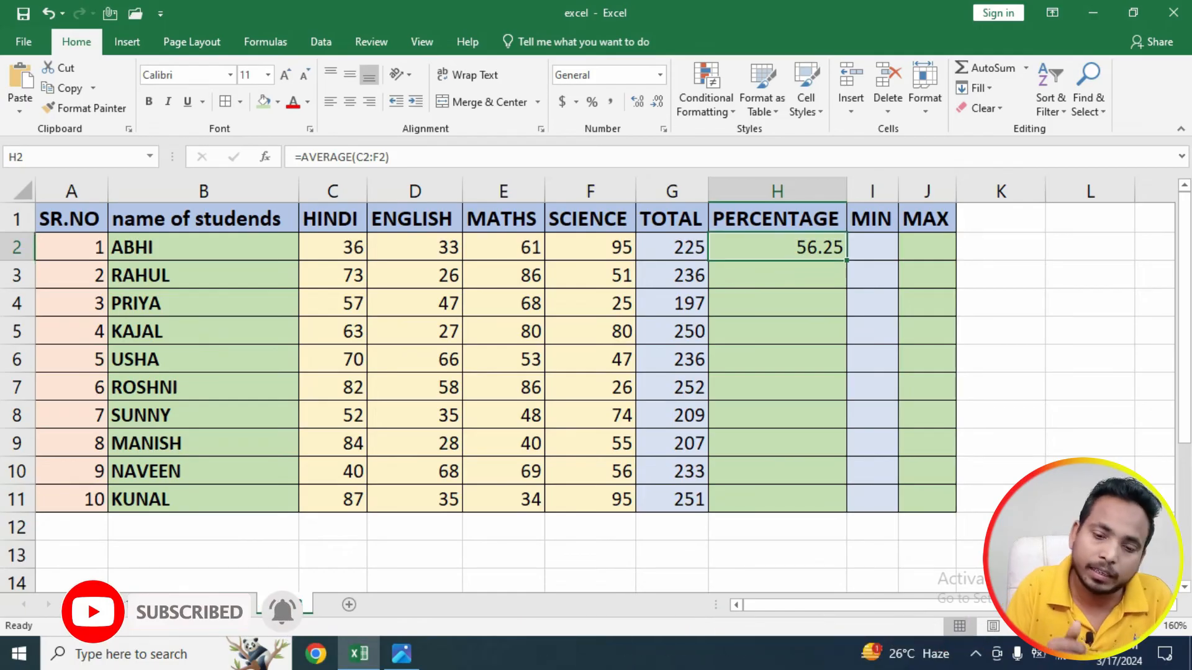
Step: Fill the AVERAGE formula in H2 down the PERCENTAGE column through H11, and select cell I2
left_click(1000, 331)
left_click(778, 247)
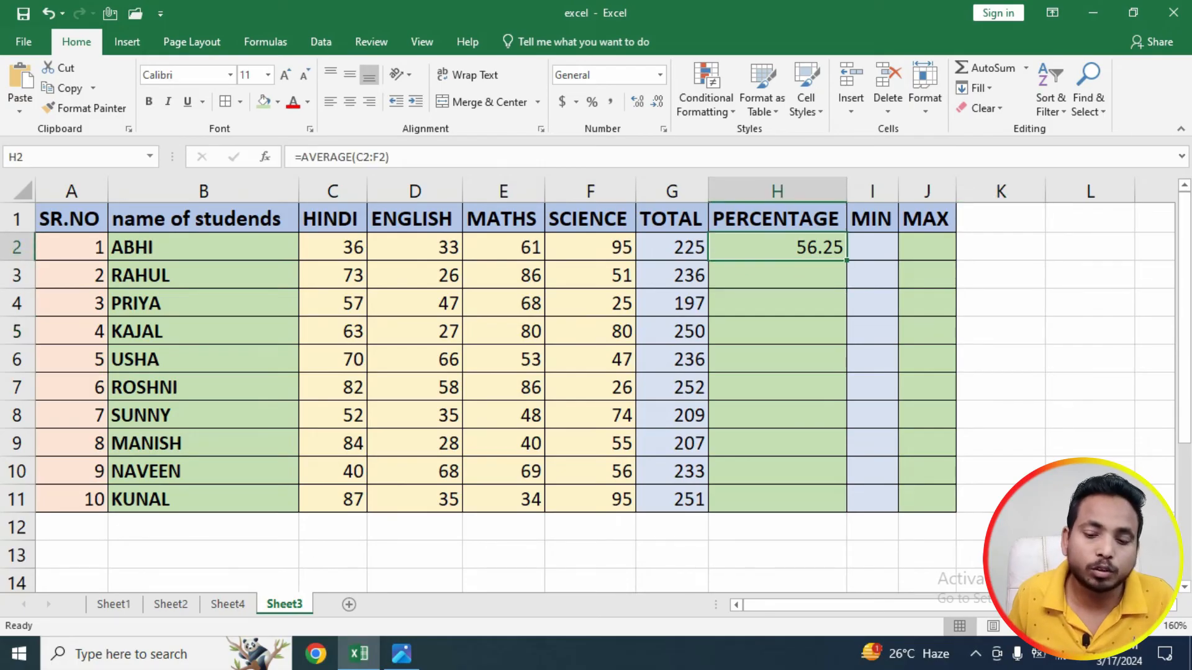
double_click(846, 260)
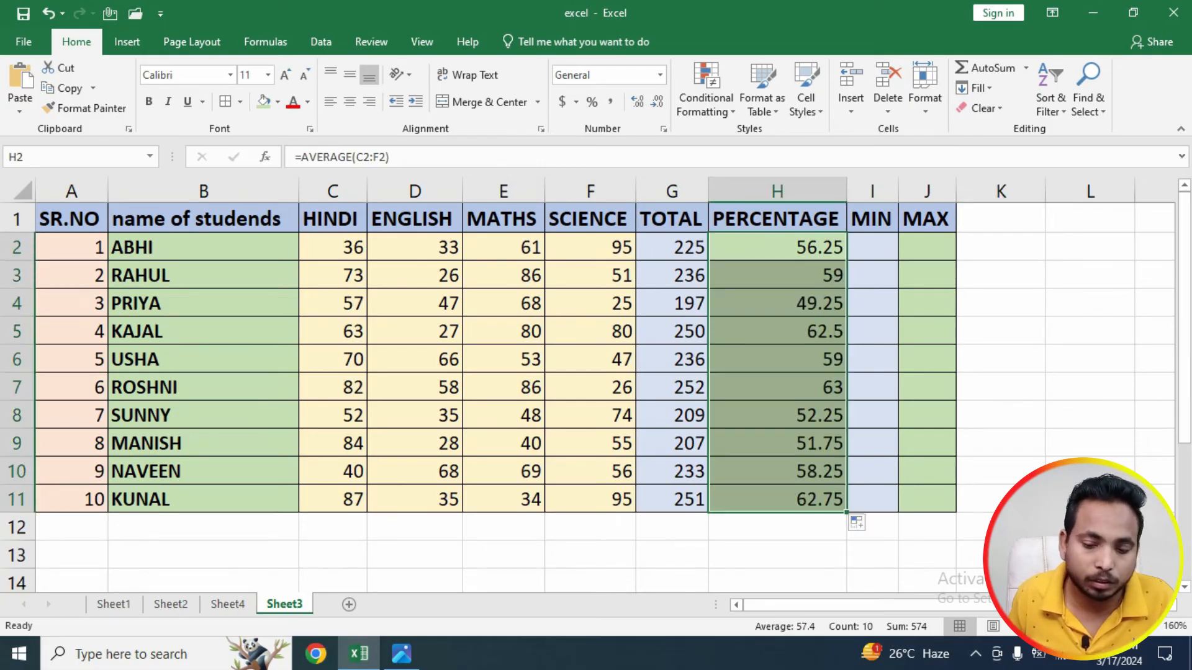
left_click(873, 248)
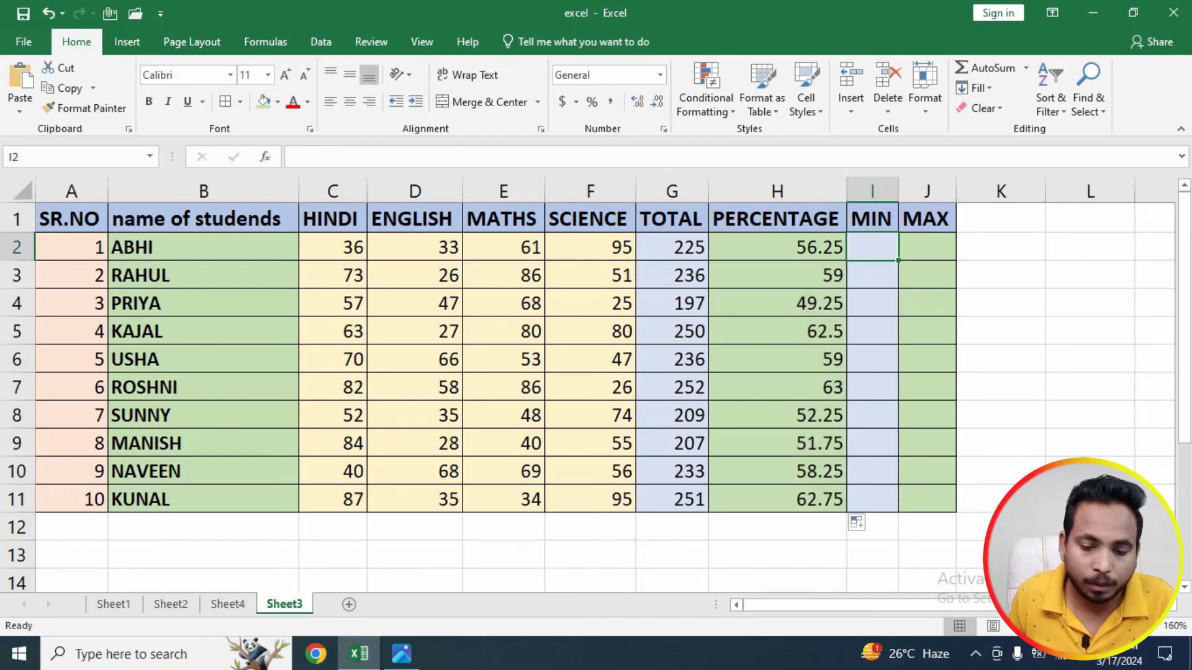
left_click(777, 499)
left_click(873, 247)
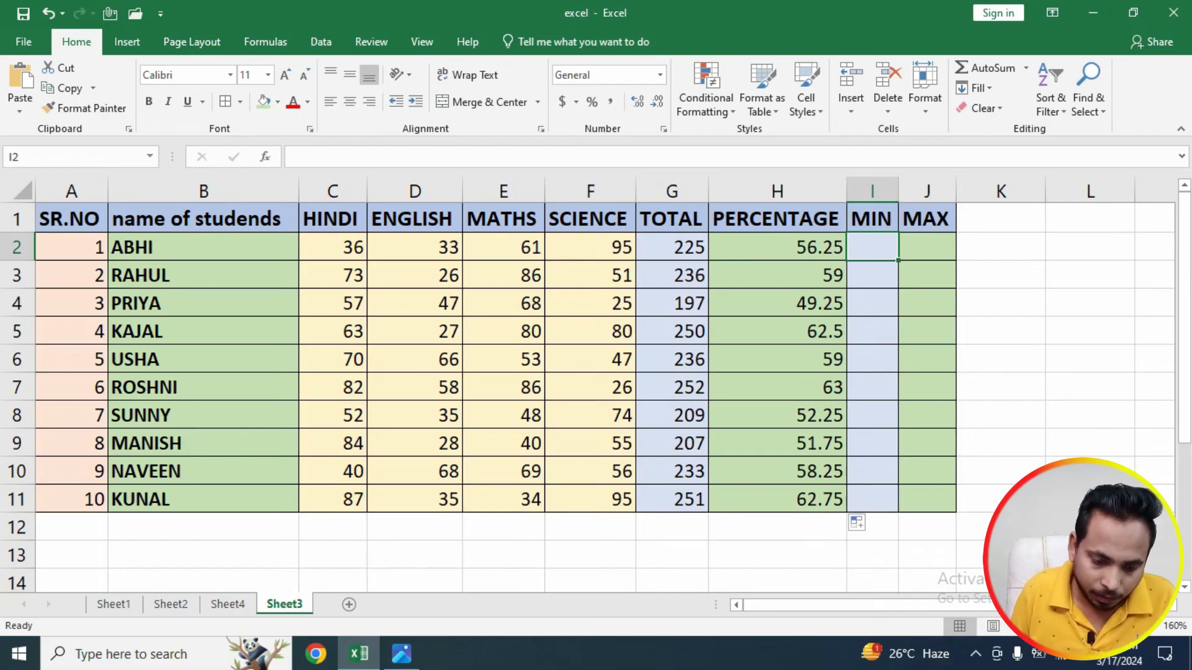
left_click(296, 157)
type("MIN")
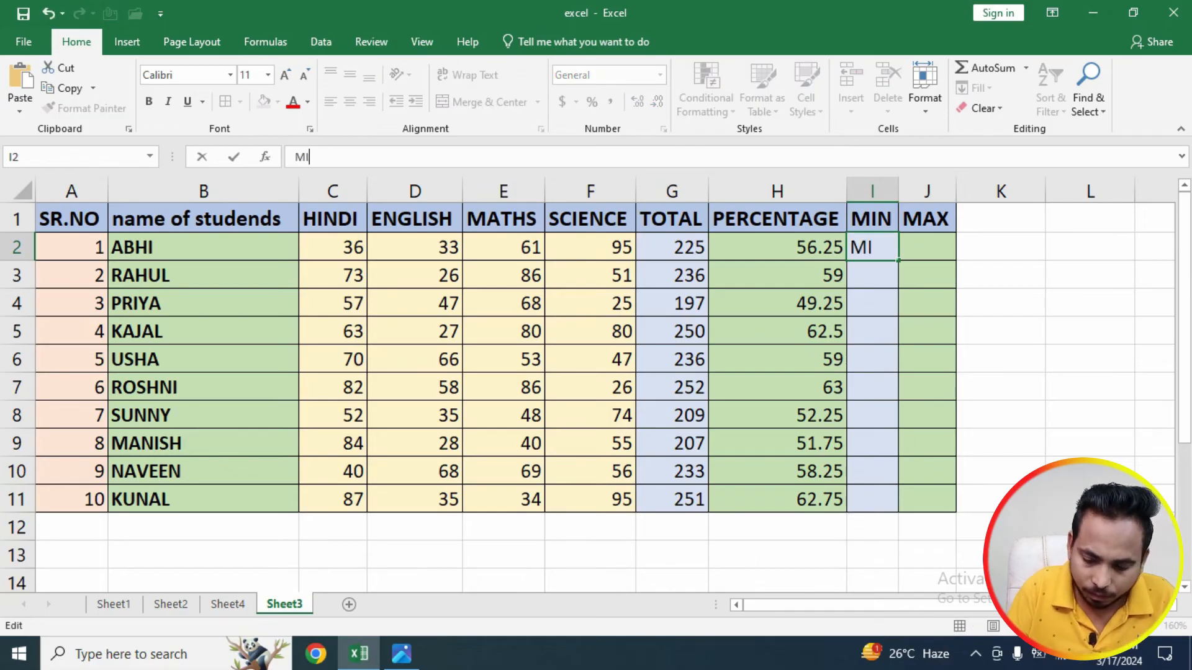
key("BackSpace")
key("BackSpace")
key("BackSpace")
type("=MIN")
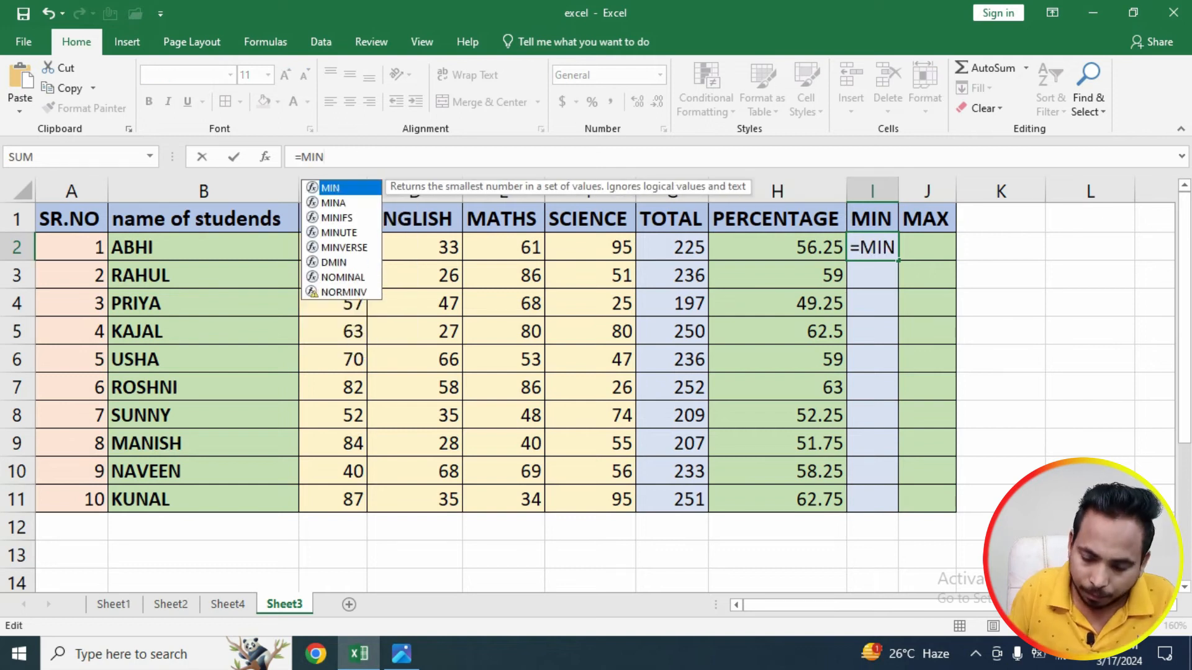
type("(")
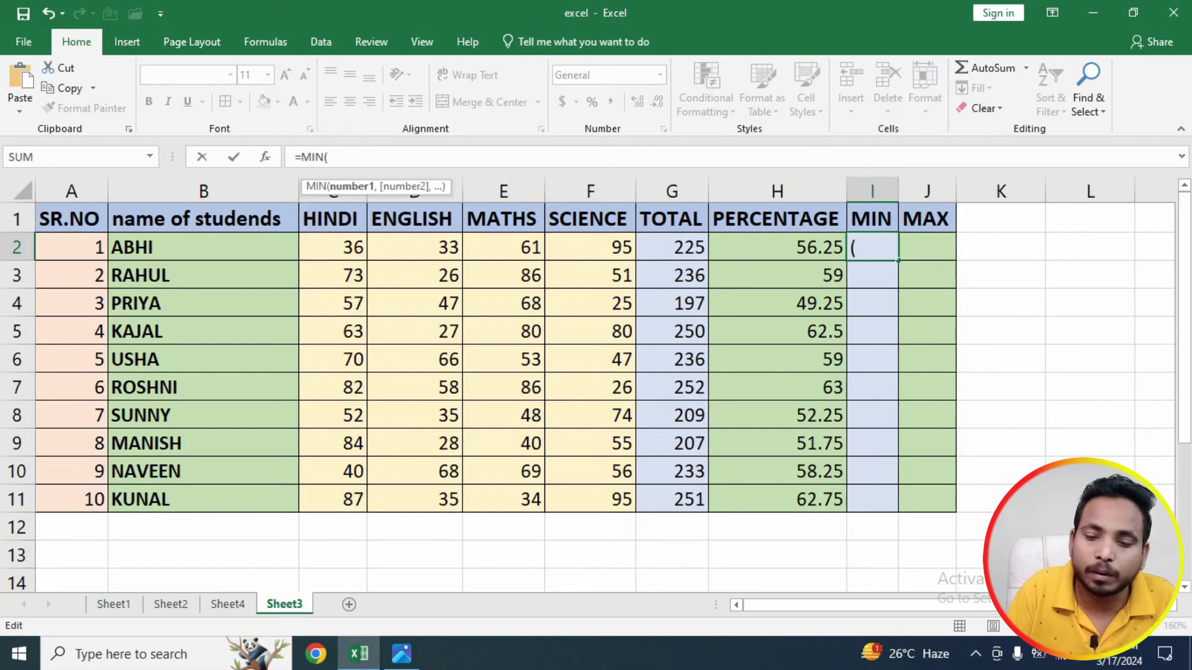
key("BackSpace")
key("BackSpace")
key("BackSpace")
key("BackSpace")
key("BackSpace")
key("Escape")
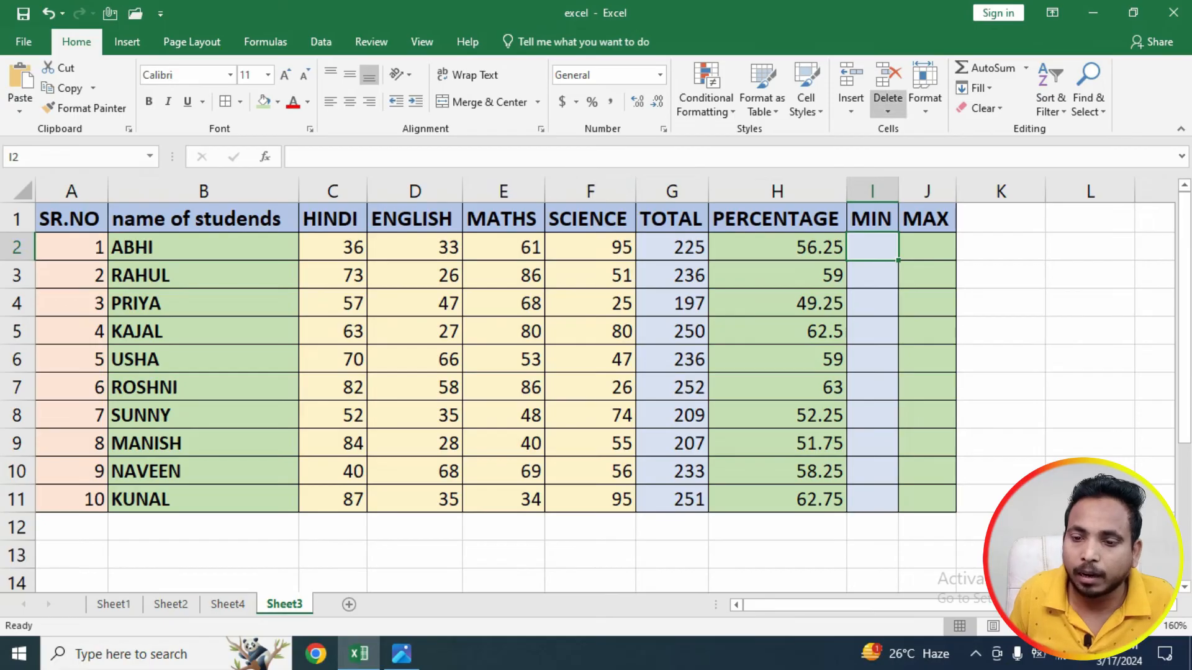
Step: Get the first student's lowest mark in I2 with AutoSum's Min over C2:F2, and fill it down through I11
left_click(1027, 68)
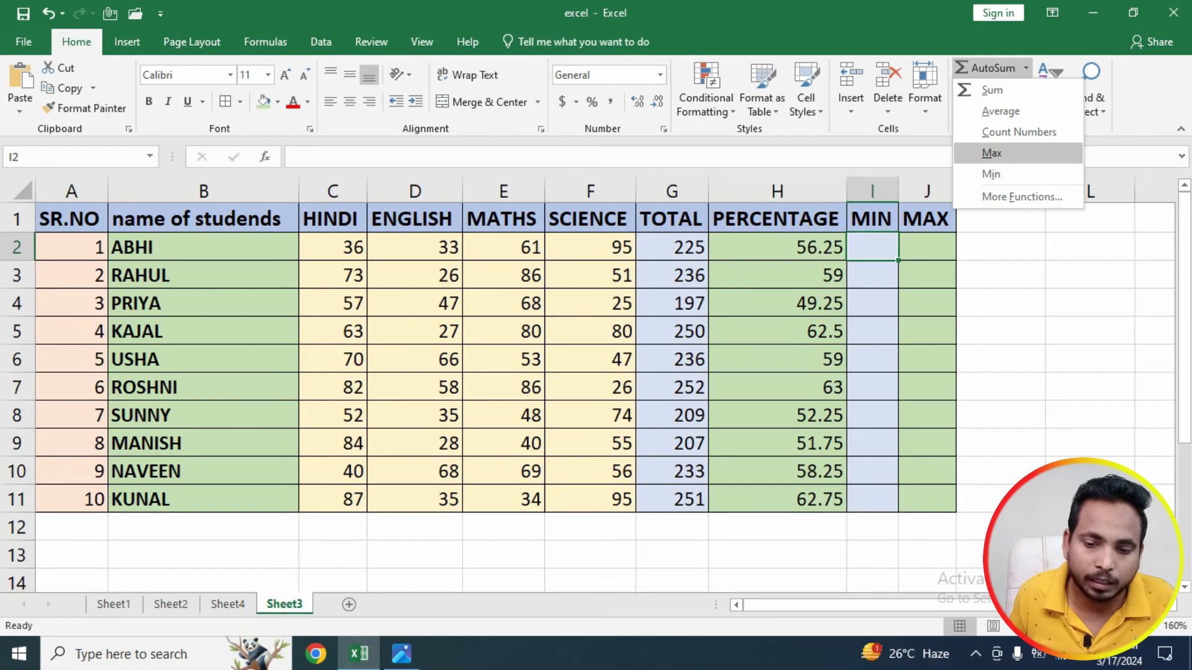
left_click(987, 173)
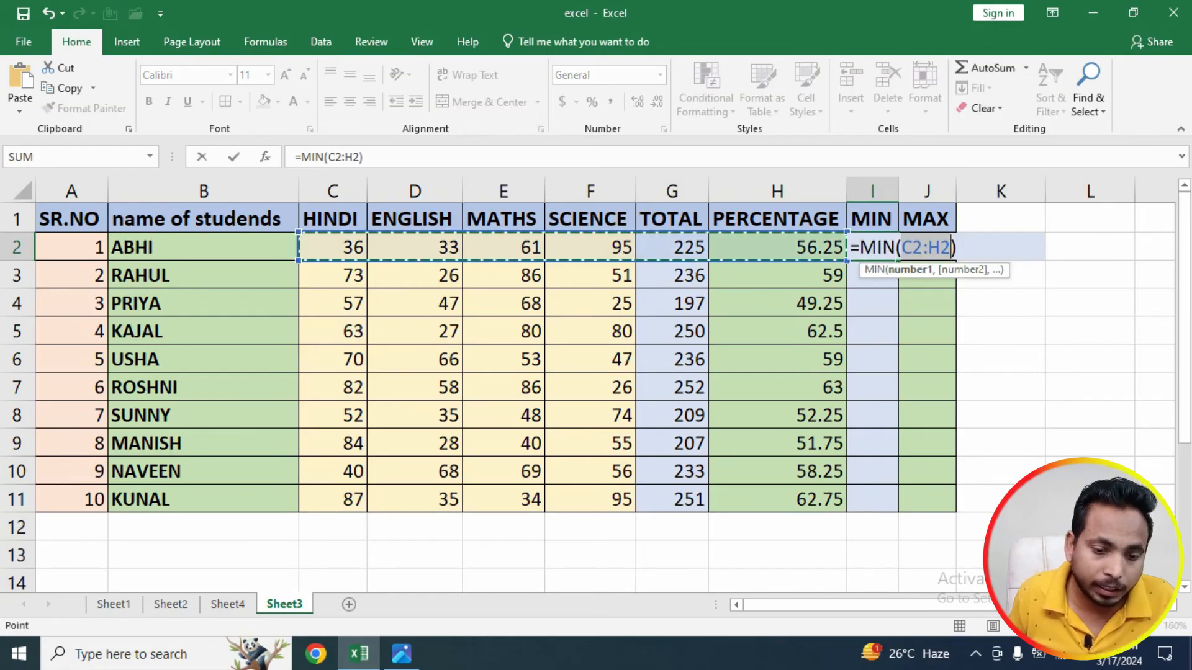
left_click_drag(329, 248, 628, 254)
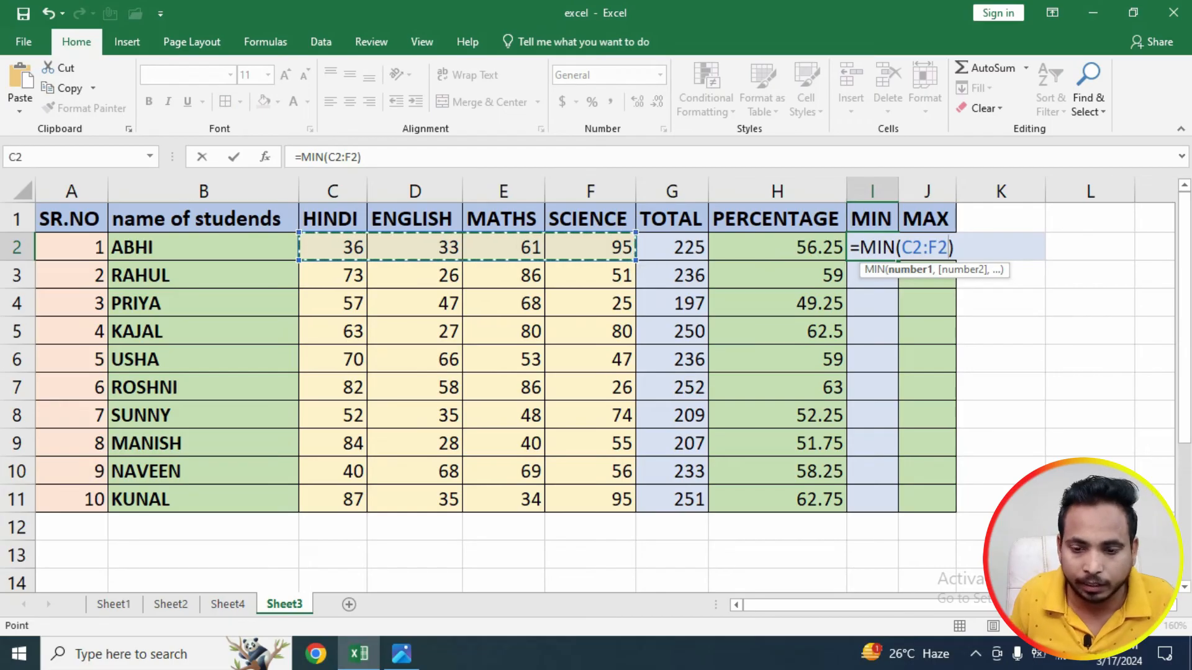
key("Return")
key("Up")
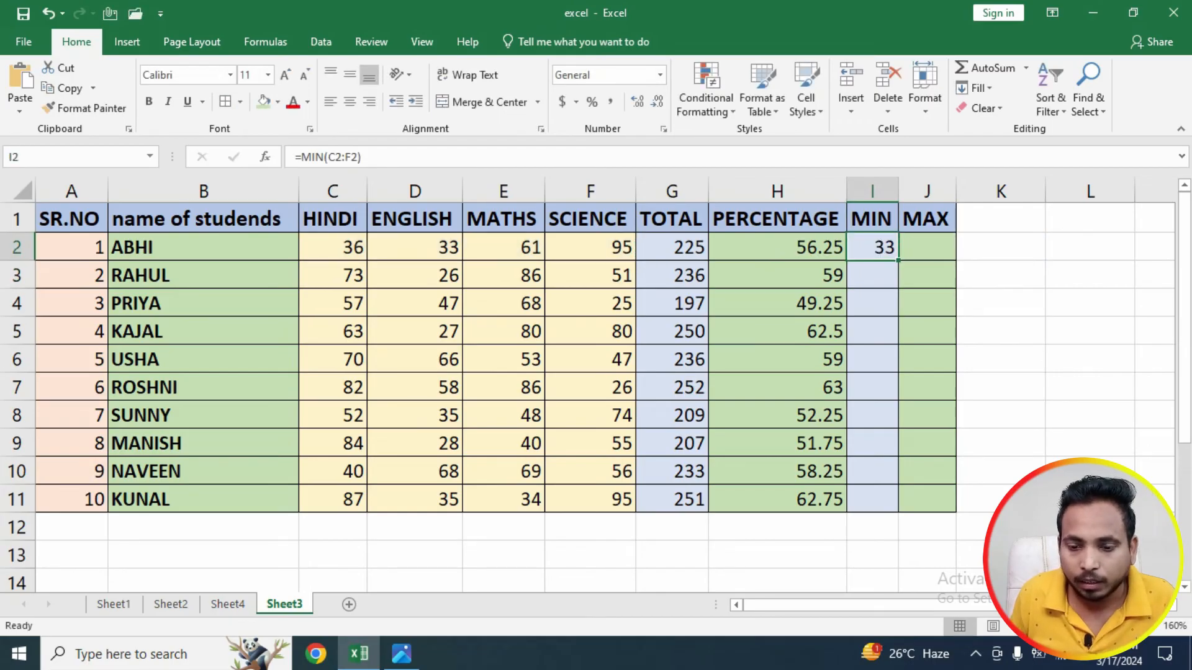
double_click(898, 260)
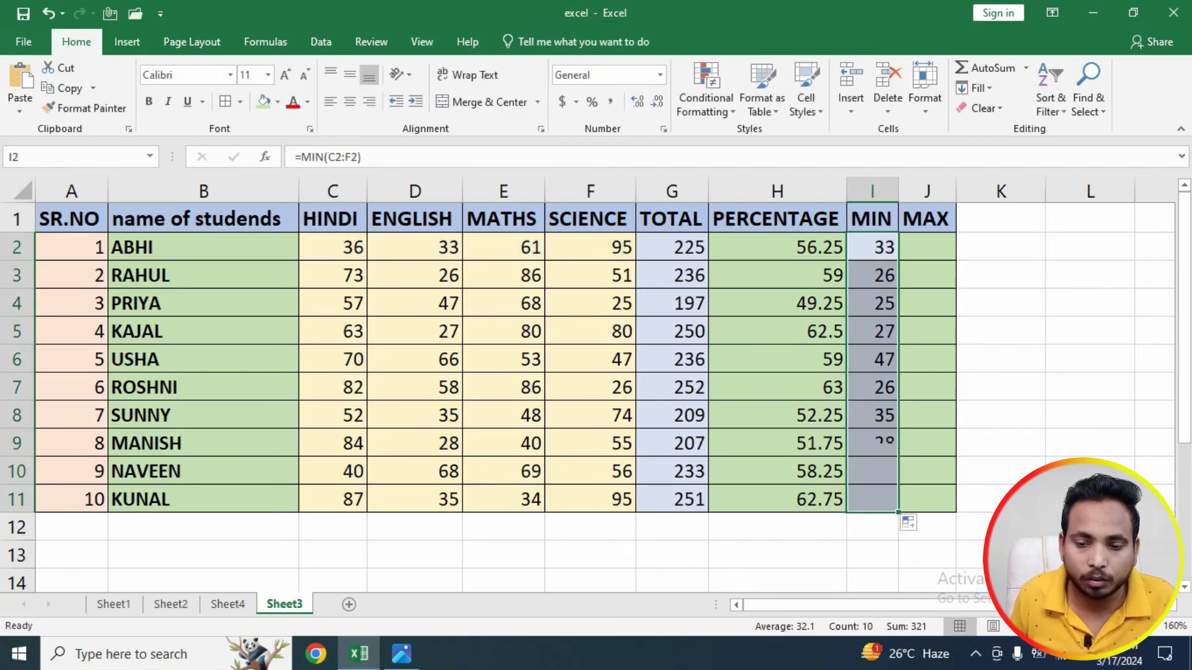
Step: Get the first student's highest mark in J2 with AutoSum's Max over C2:F2, and fill it down through J11
left_click(927, 247)
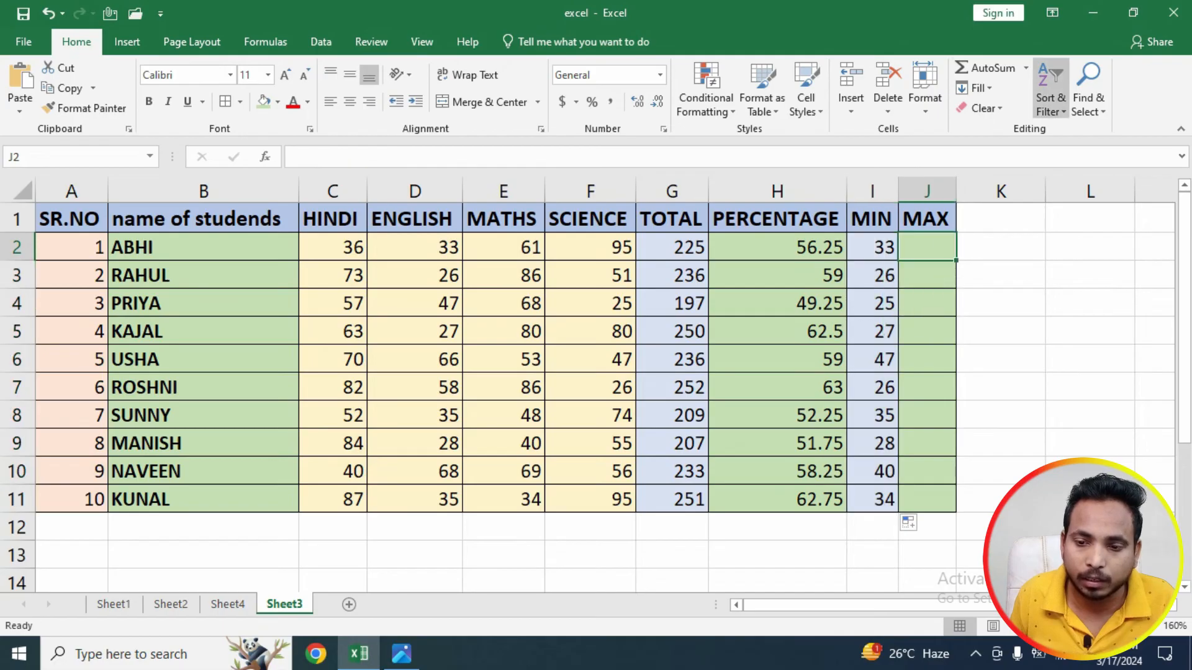
left_click(1025, 68)
left_click(978, 153)
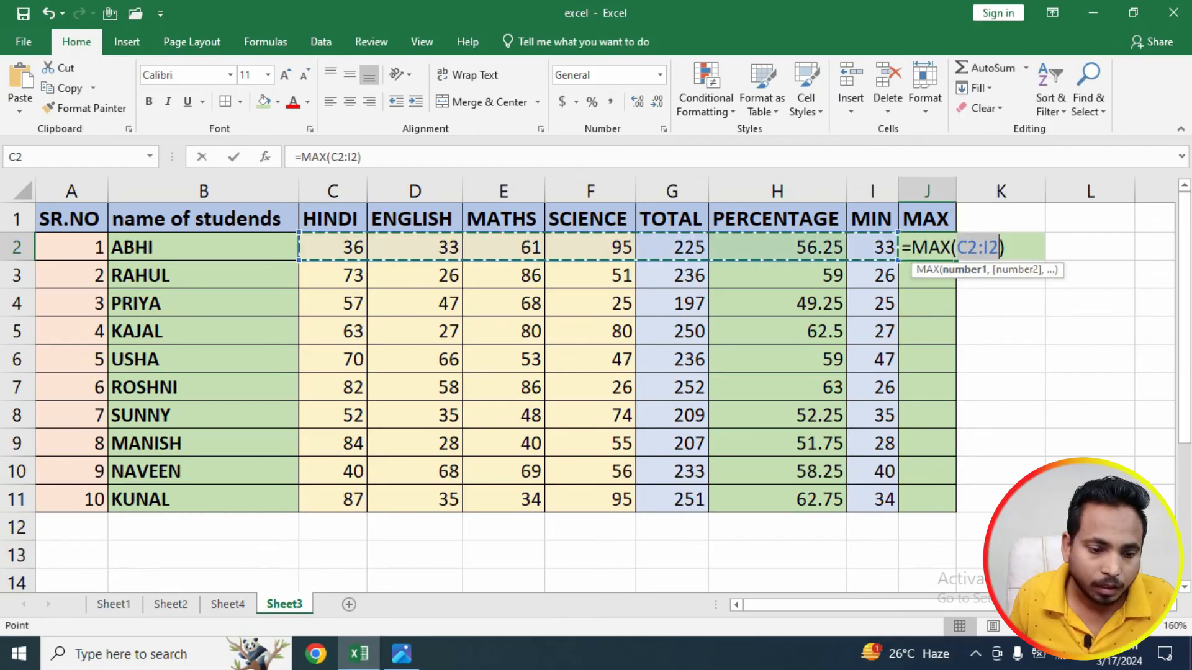
left_click_drag(336, 247, 621, 255)
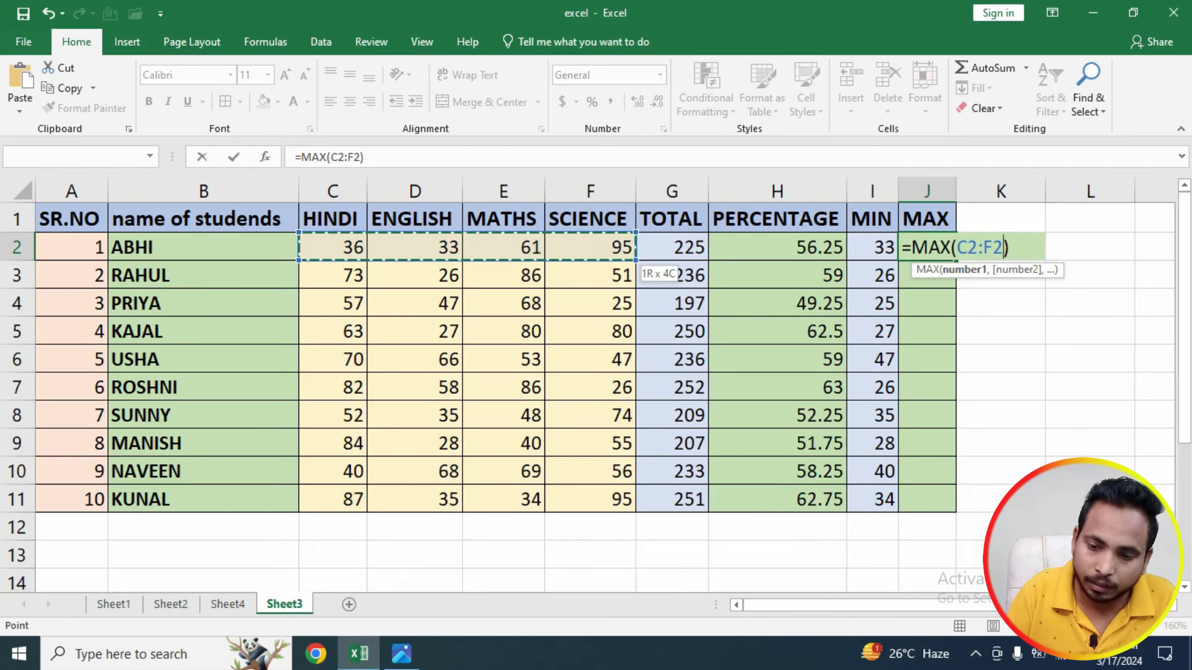
key("Return")
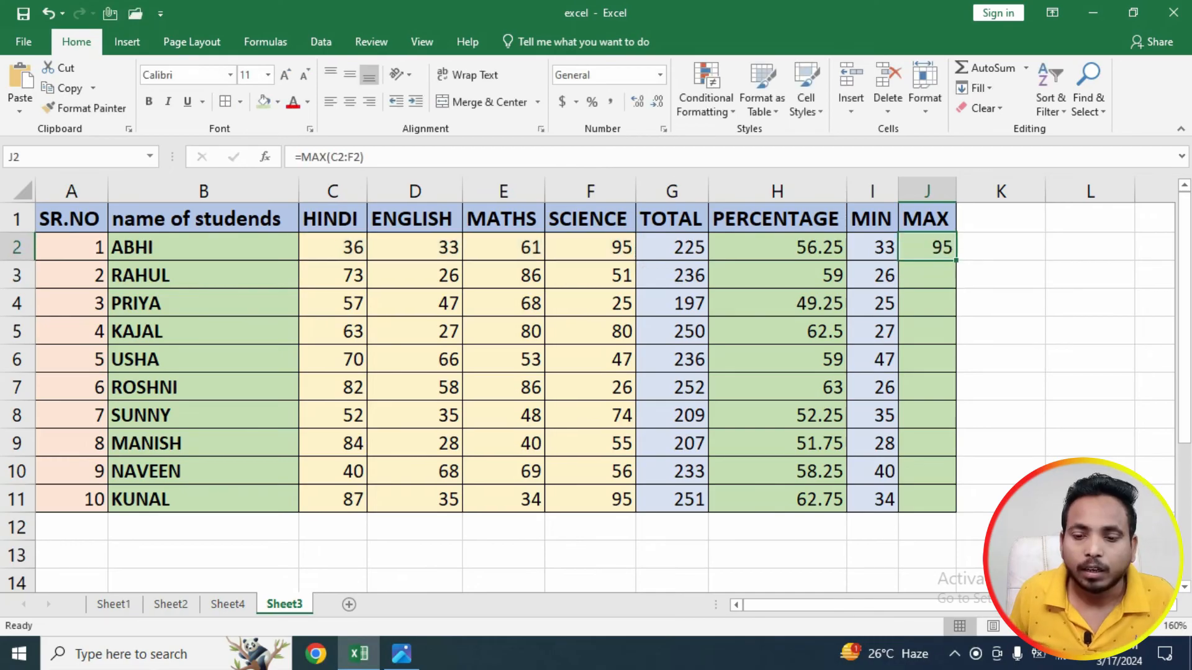
double_click(956, 260)
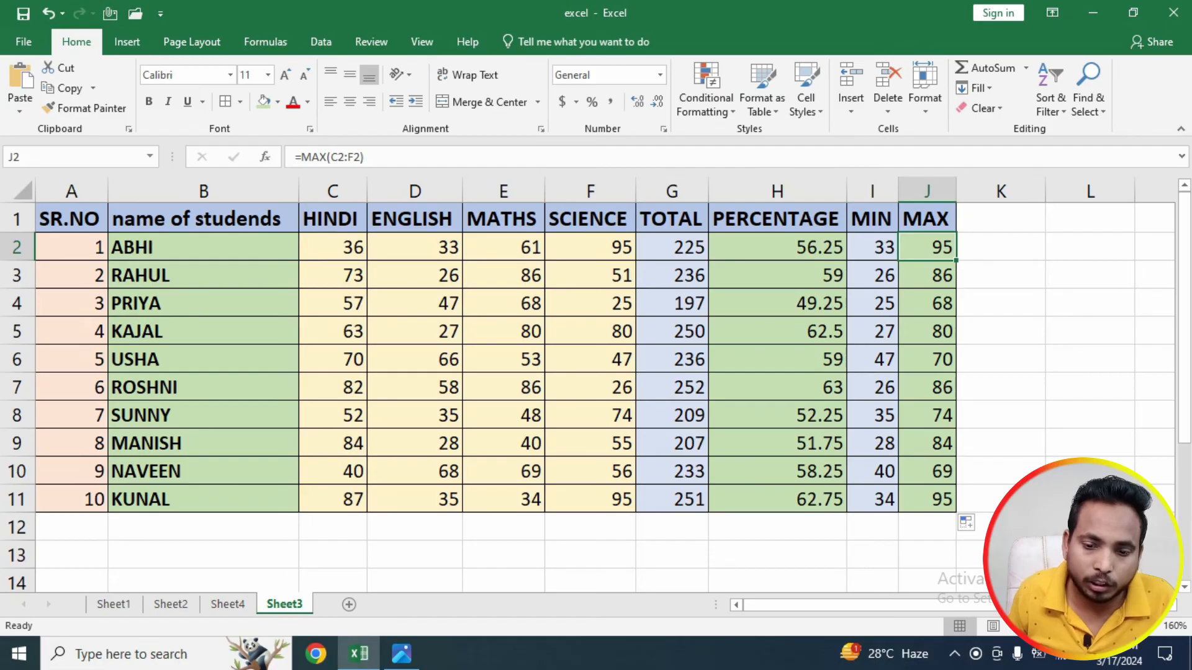
Step: Reduce the percentages in H2 and H4:H11 to zero displayed decimal places
left_click_drag(778, 249, 778, 272)
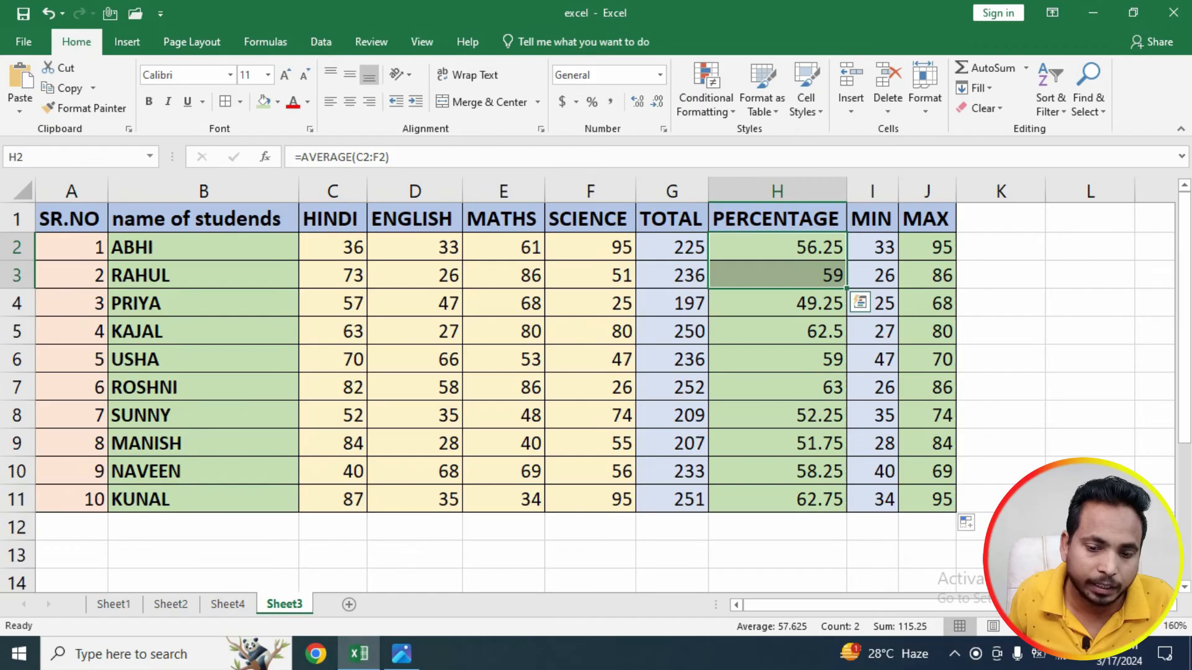
left_click(778, 248)
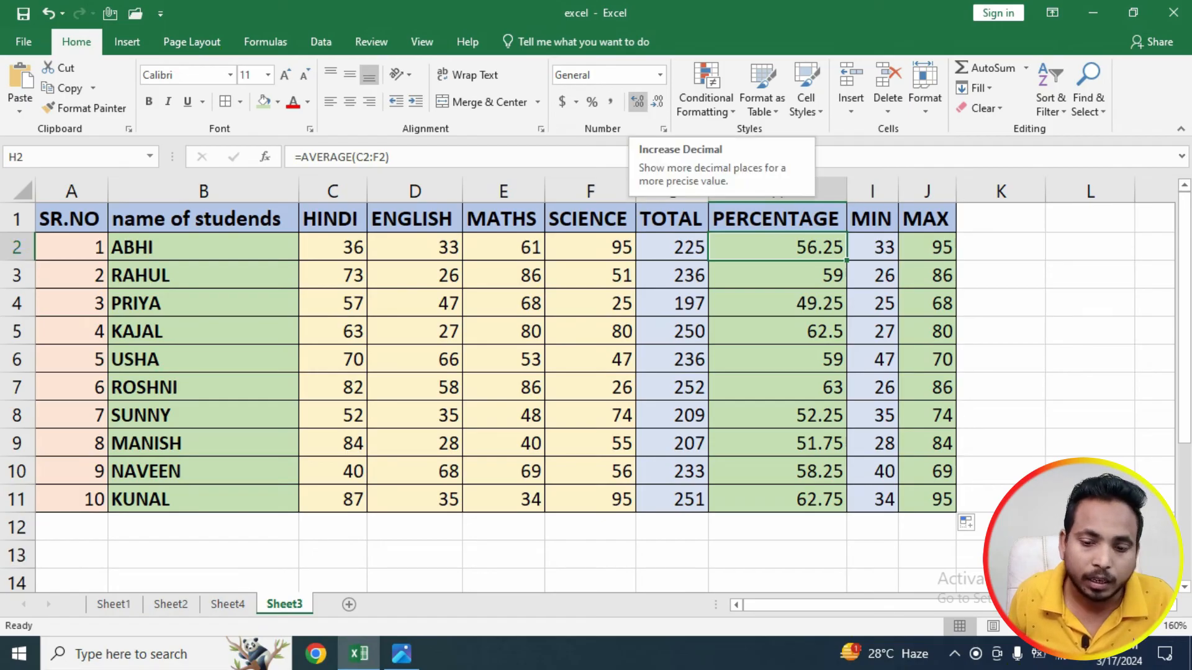
left_click(656, 101)
left_click(657, 102)
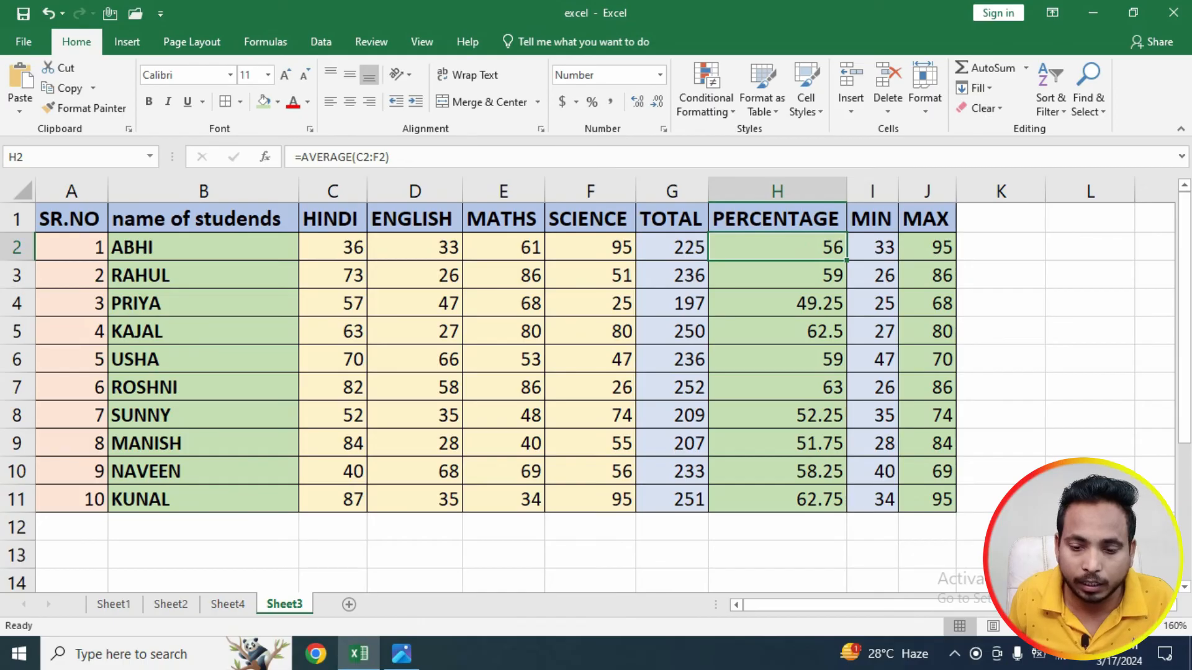
left_click_drag(776, 303, 776, 499)
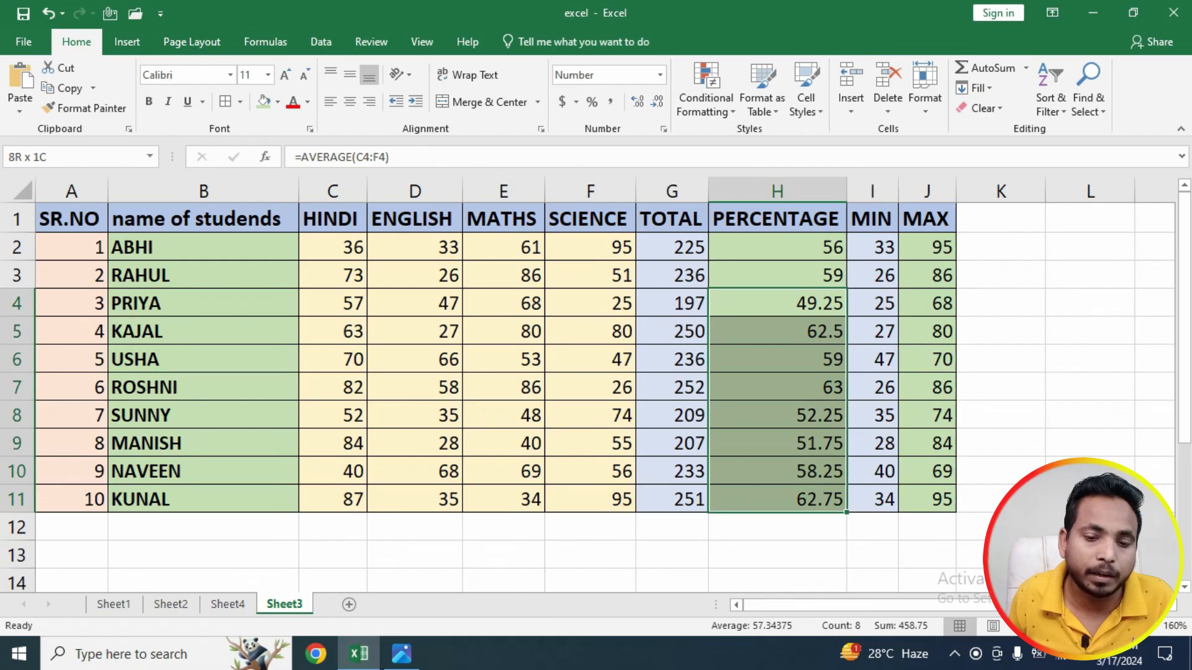
left_click(657, 101)
left_click(657, 101)
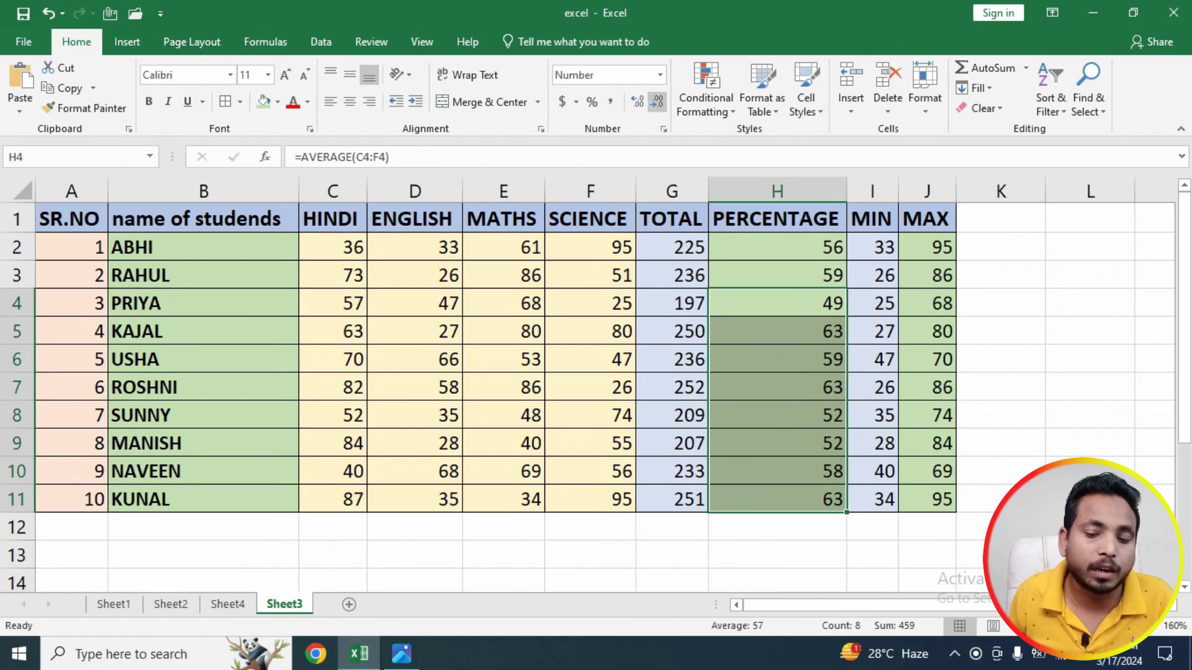
Step: Display all percentages in H2:H11 with two decimal places
left_click(807, 415)
left_click_drag(776, 247, 776, 499)
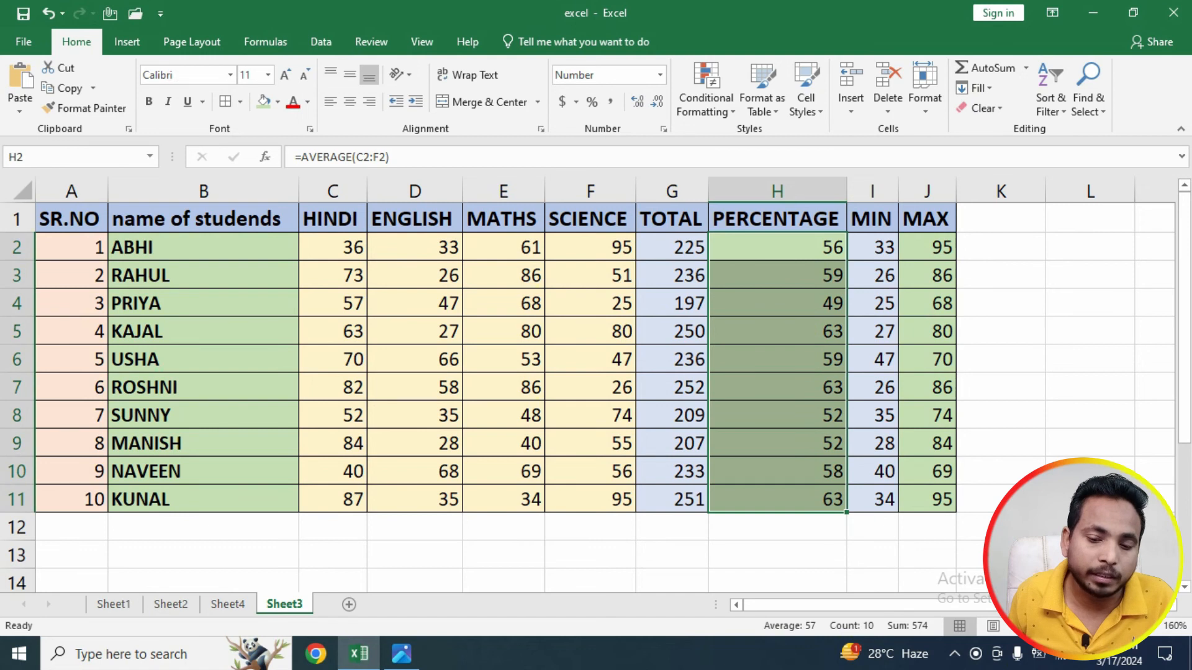
left_click(637, 101)
left_click(637, 101)
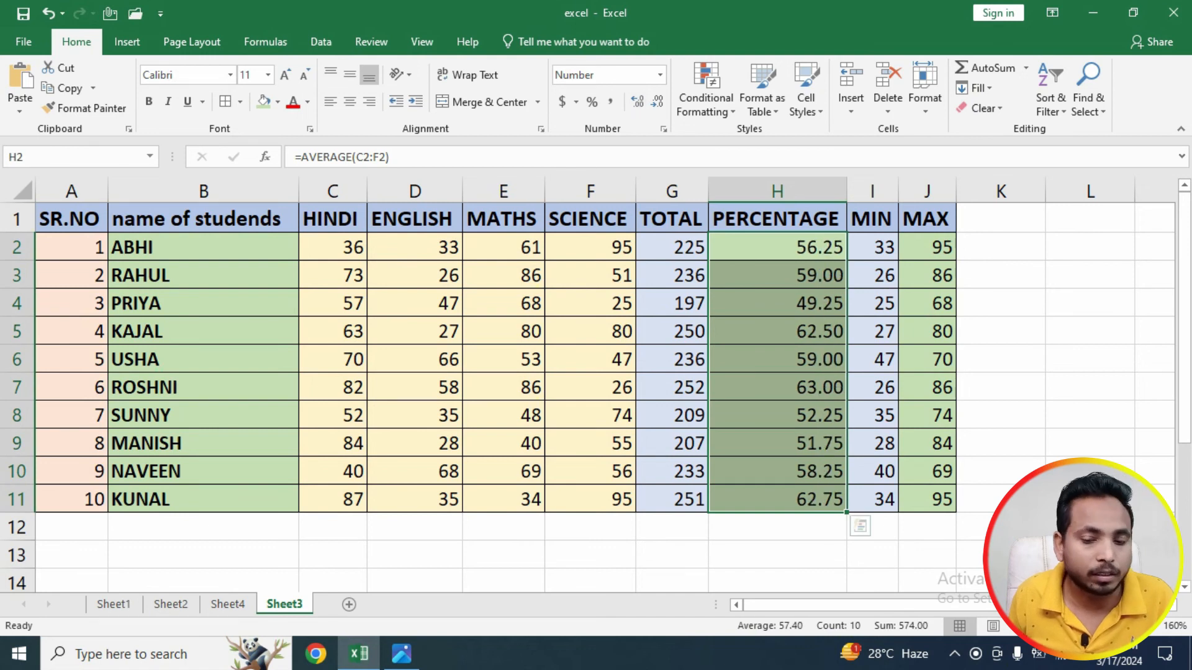
left_click(778, 360)
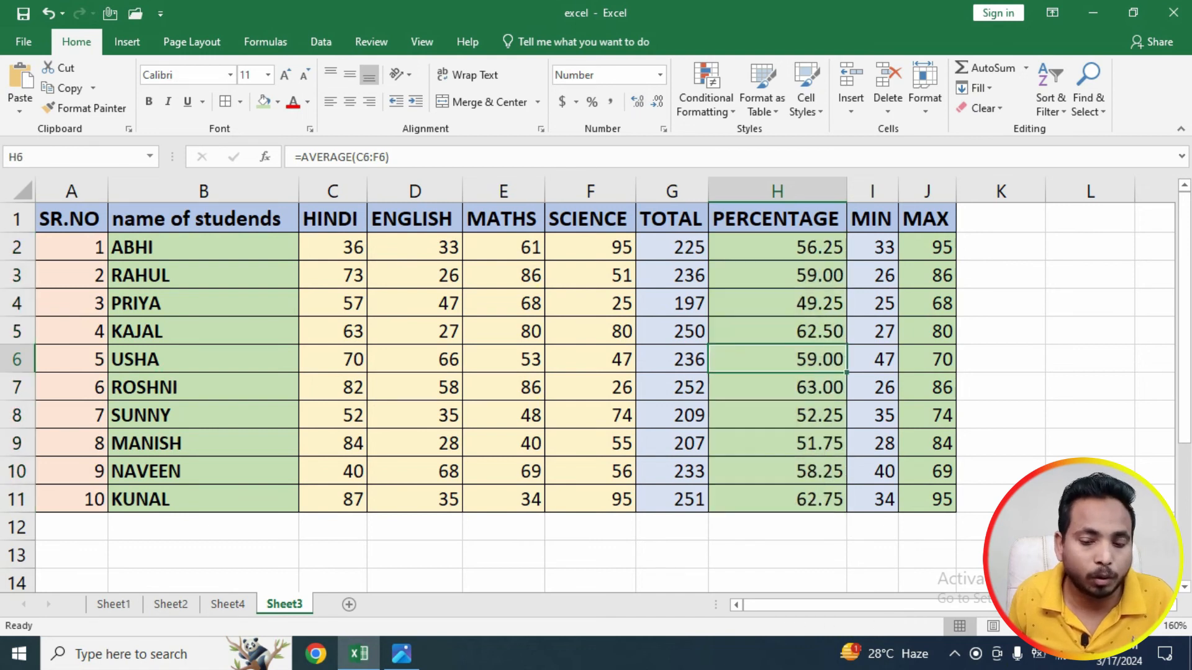
Step: Review the number formats available for the percentages in H2:H11 without applying one
left_click_drag(776, 247, 776, 499)
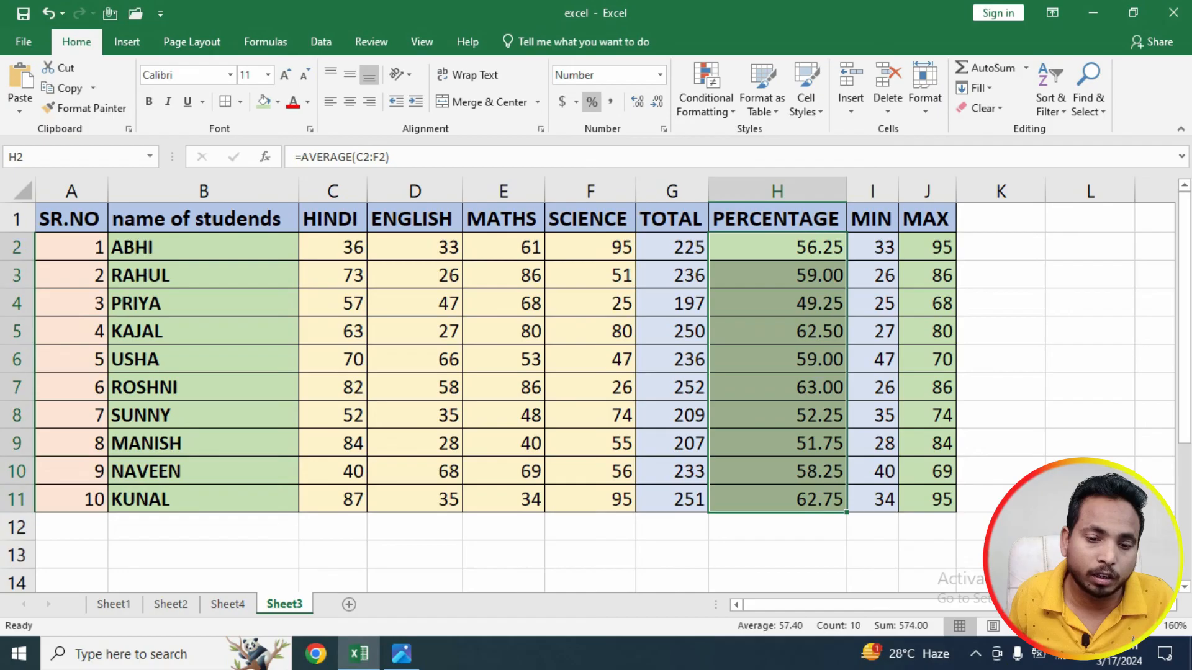
left_click(596, 75)
key("BackSpace")
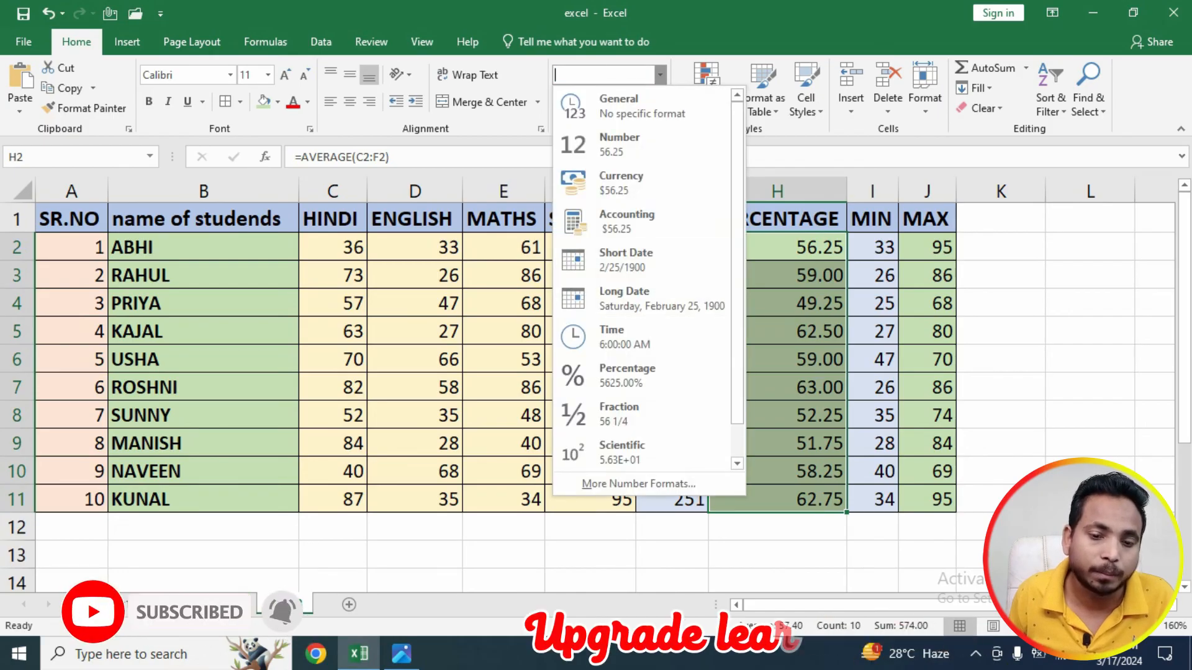
left_click(651, 484)
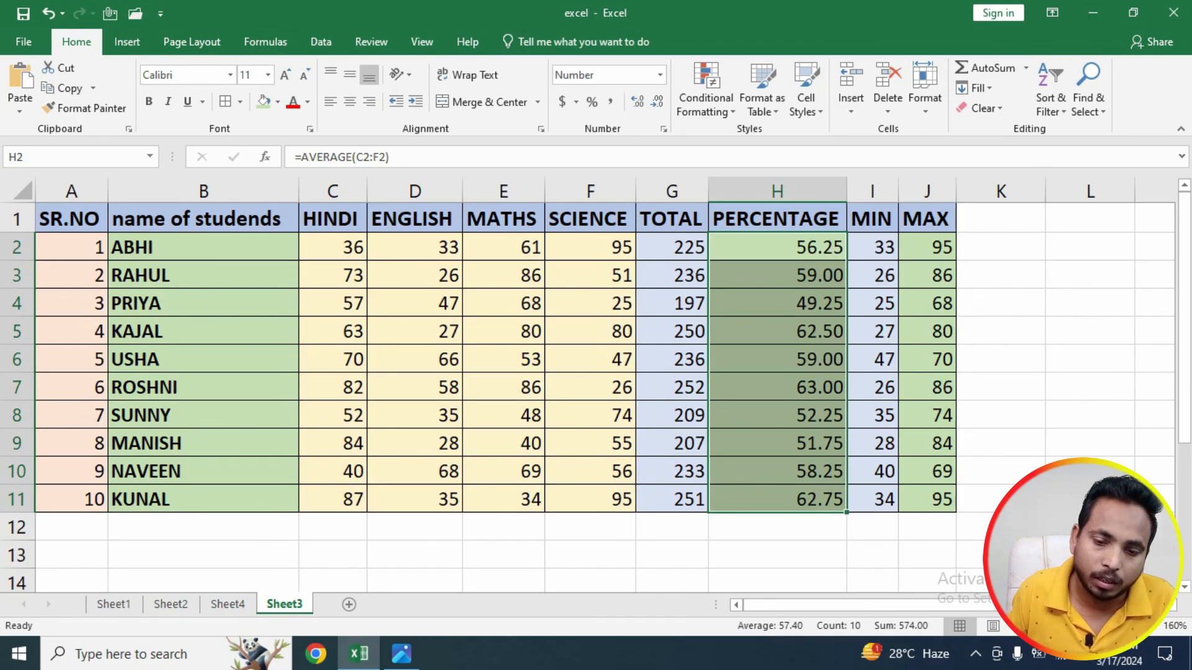
key("Down")
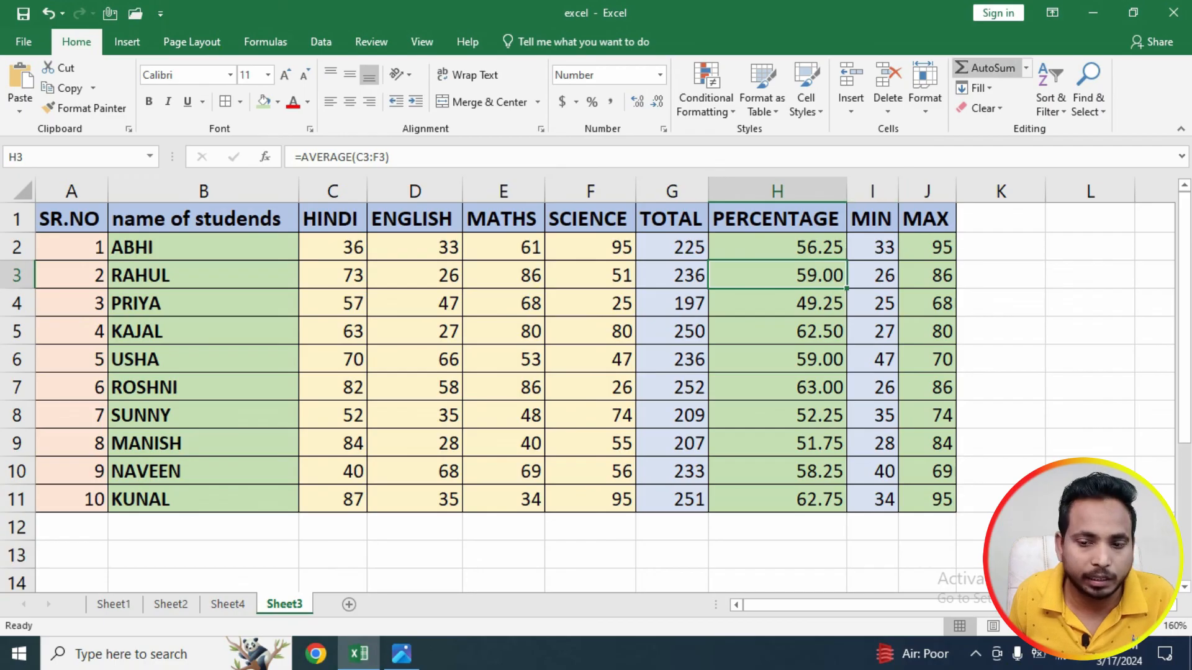
Step: Examine the available AutoSum functions, Fill directions and Clear options for cell H3 without applying any
left_click(1026, 68)
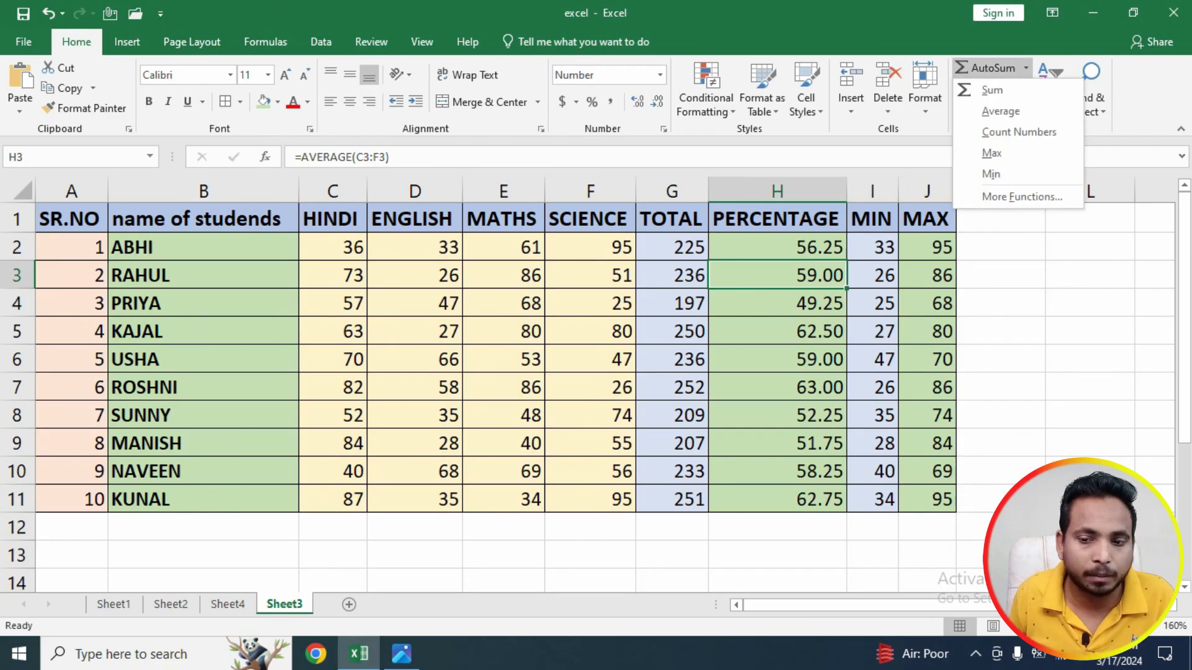
key("Escape")
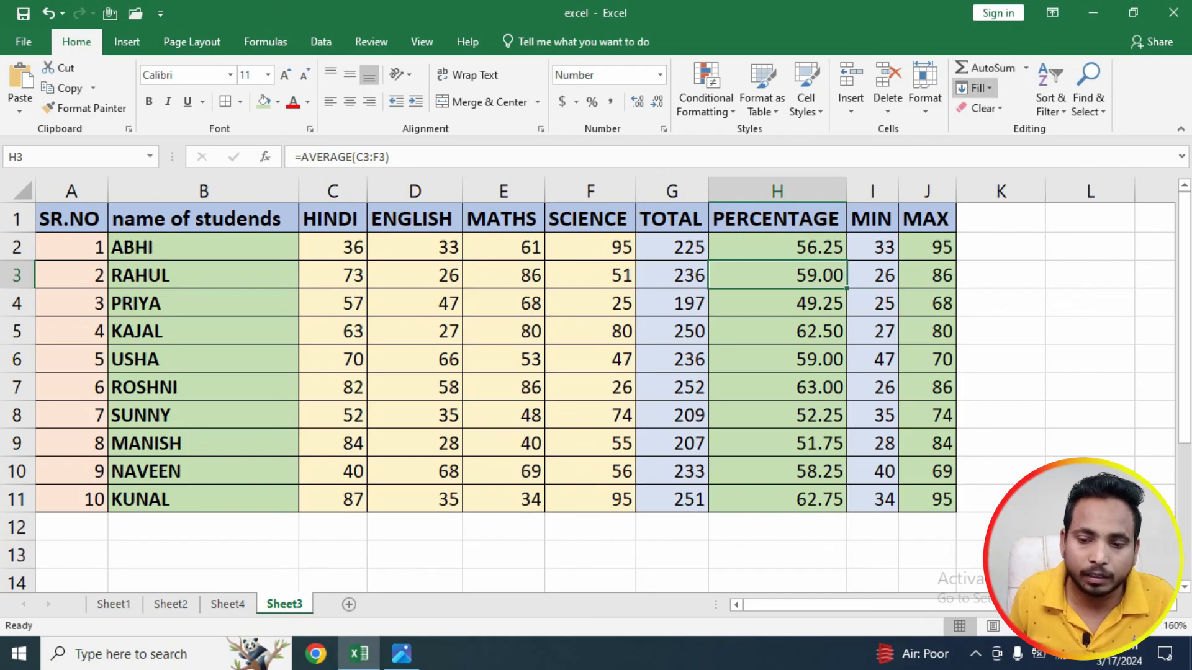
left_click(978, 88)
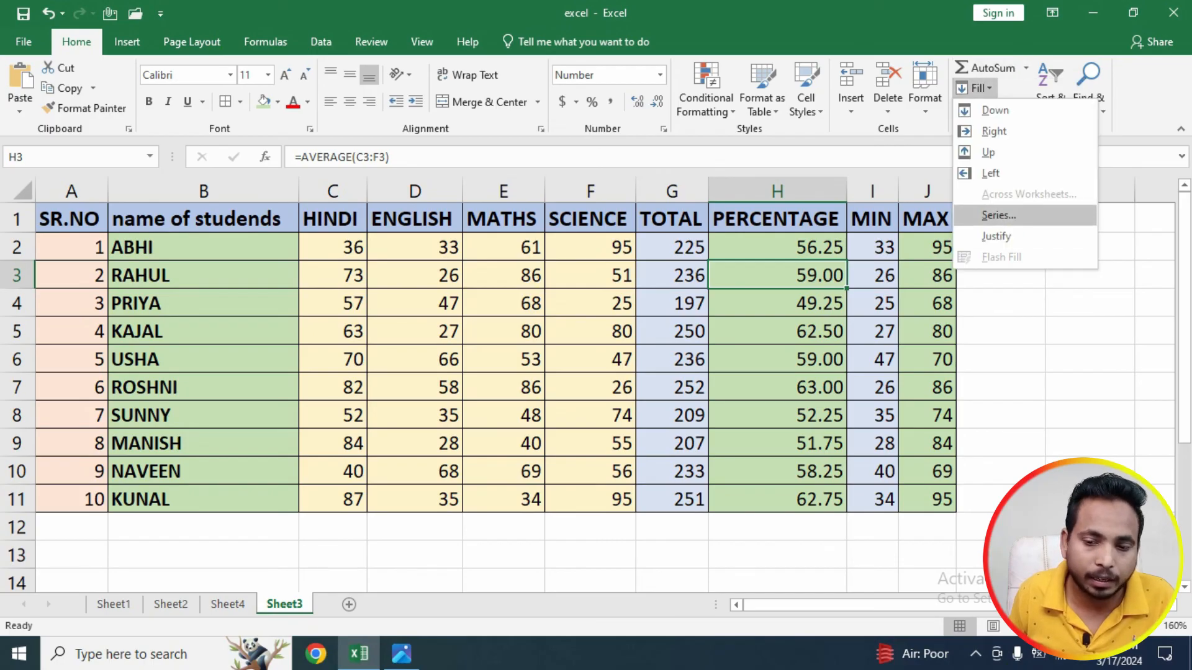
left_click(977, 88)
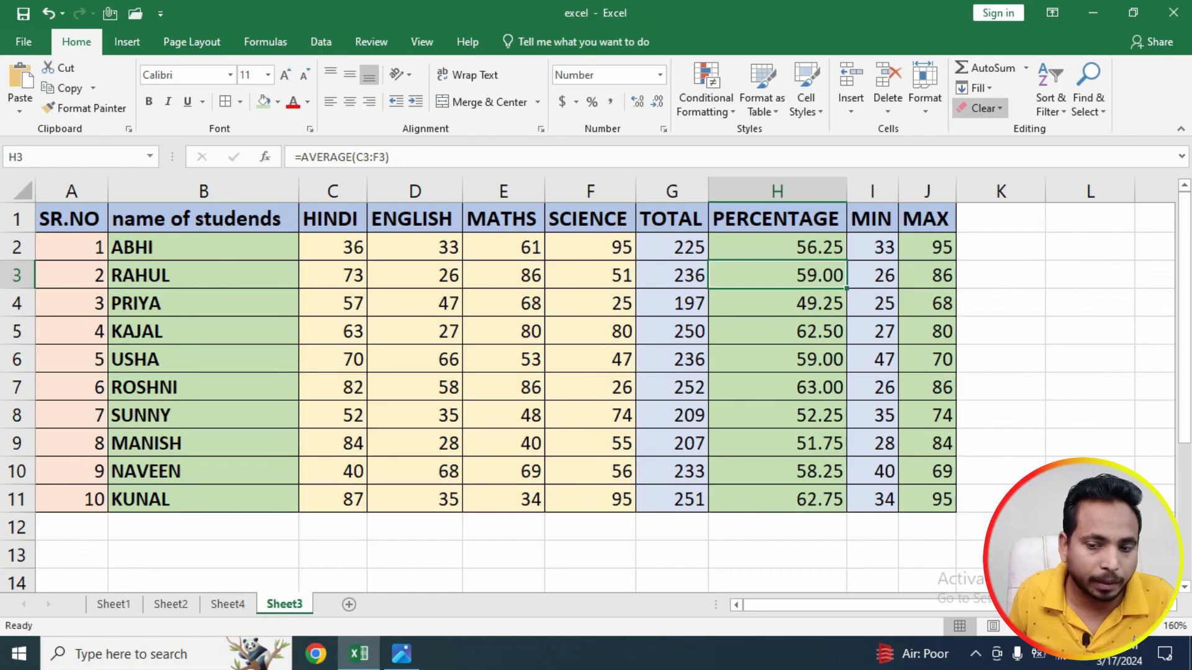
left_click(982, 108)
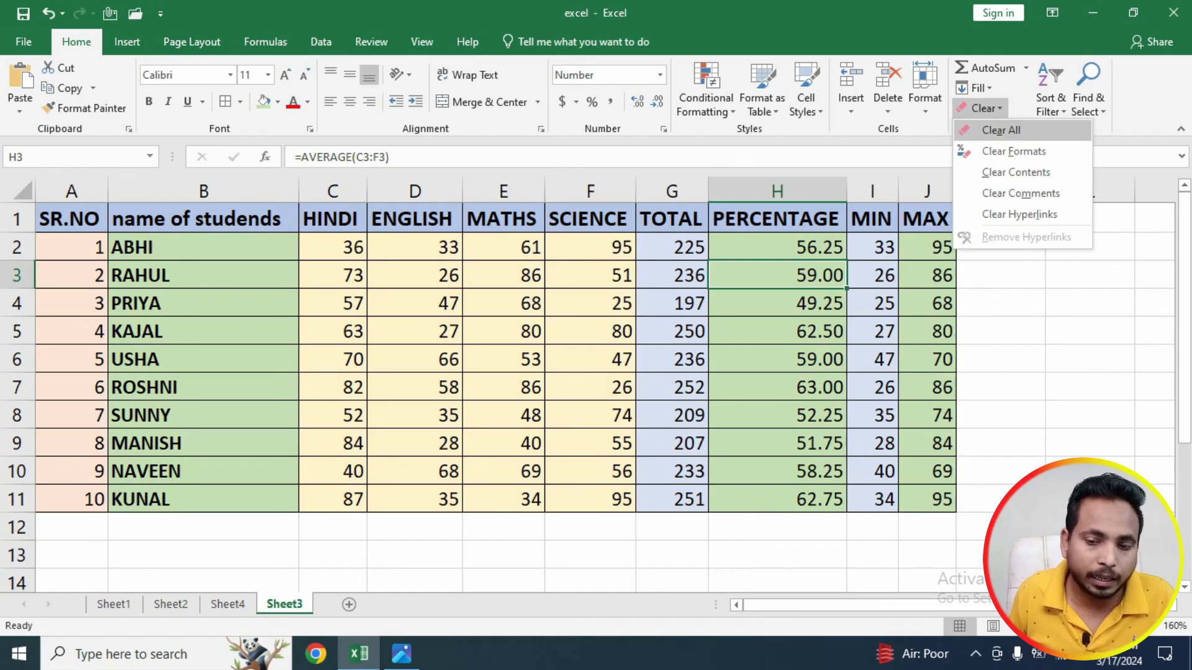
left_click(982, 108)
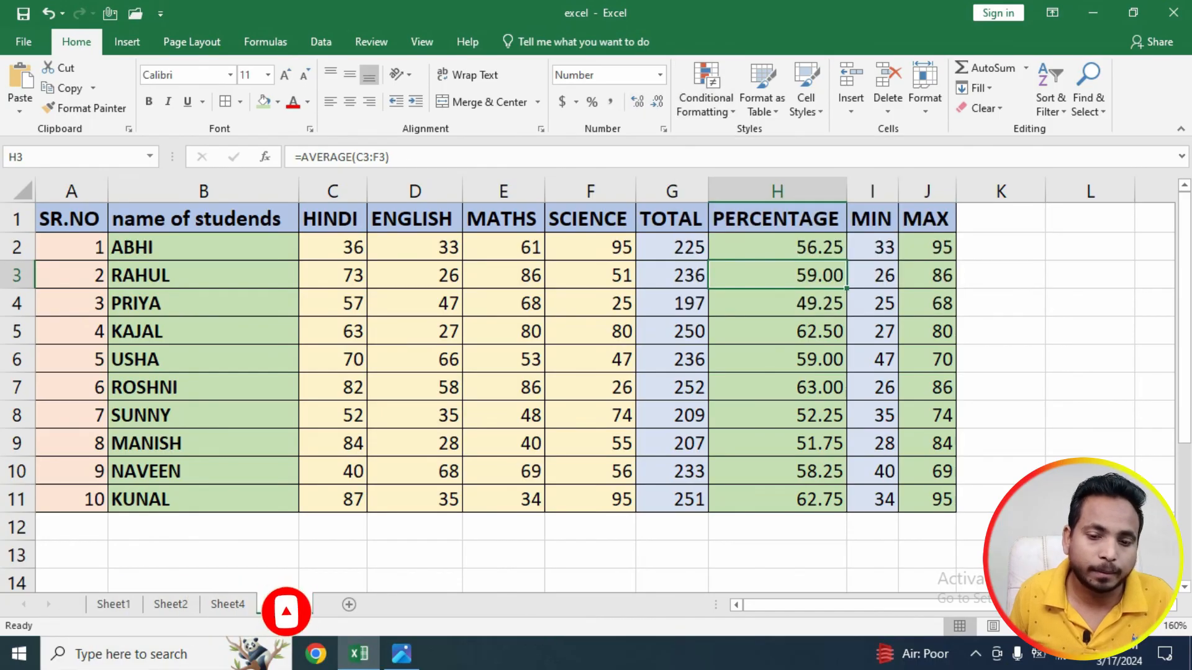
left_click(672, 303)
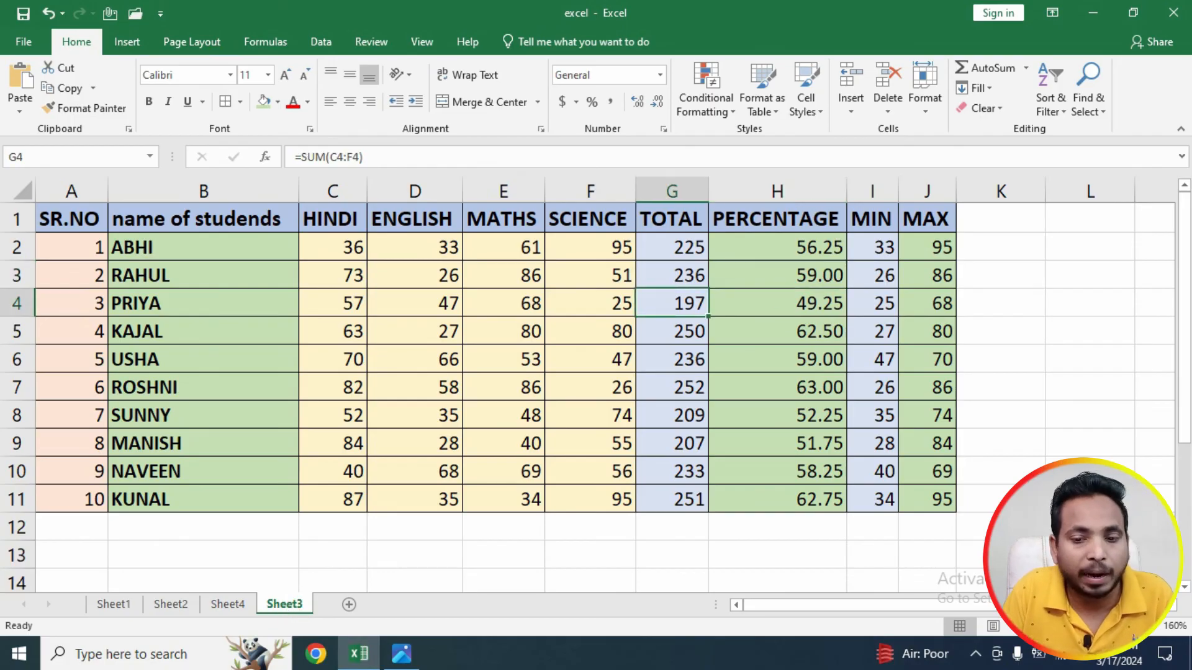